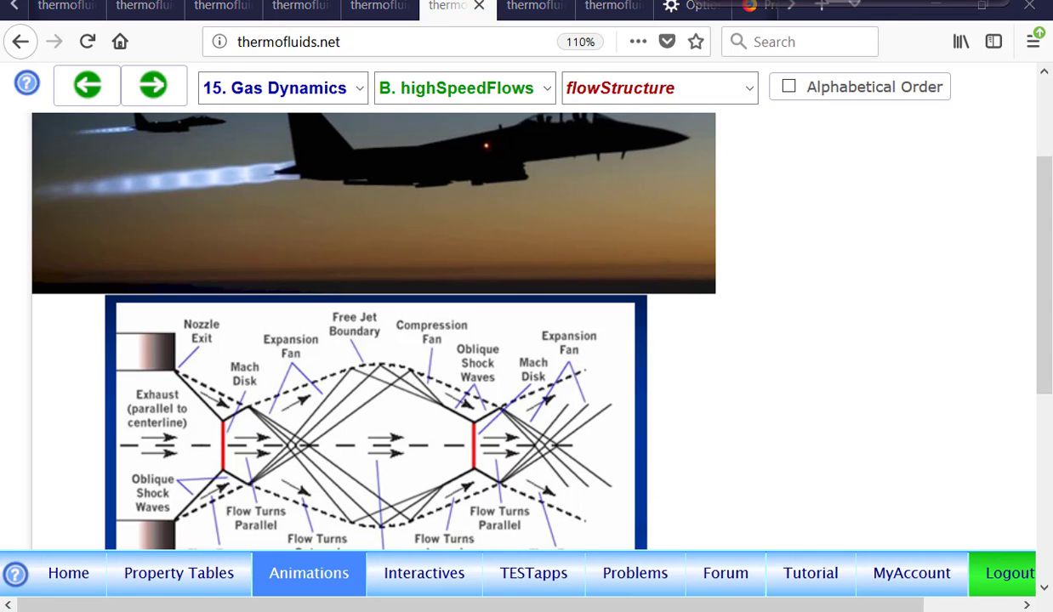
Switch to the TEST home page and show the TESTapps topics for closed and open system analysis.
click(532, 7)
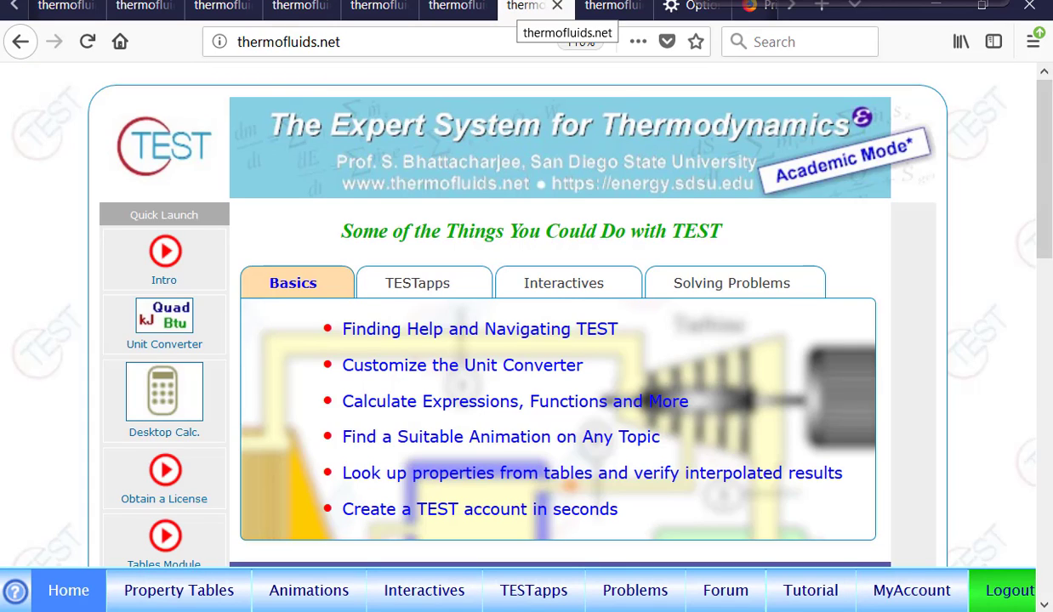
scroll(1039, 273, down, 3)
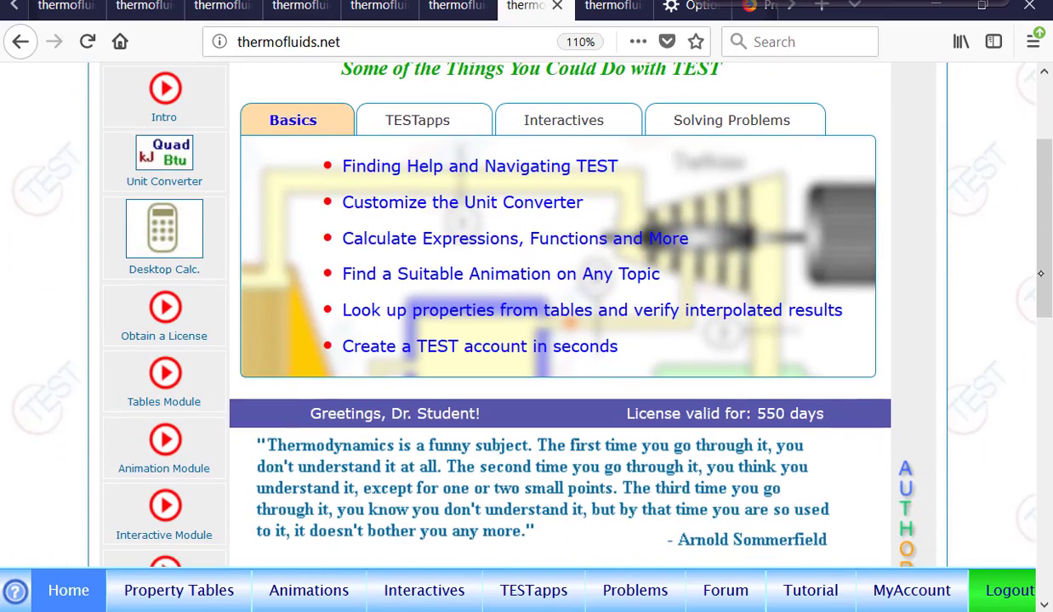
click(418, 119)
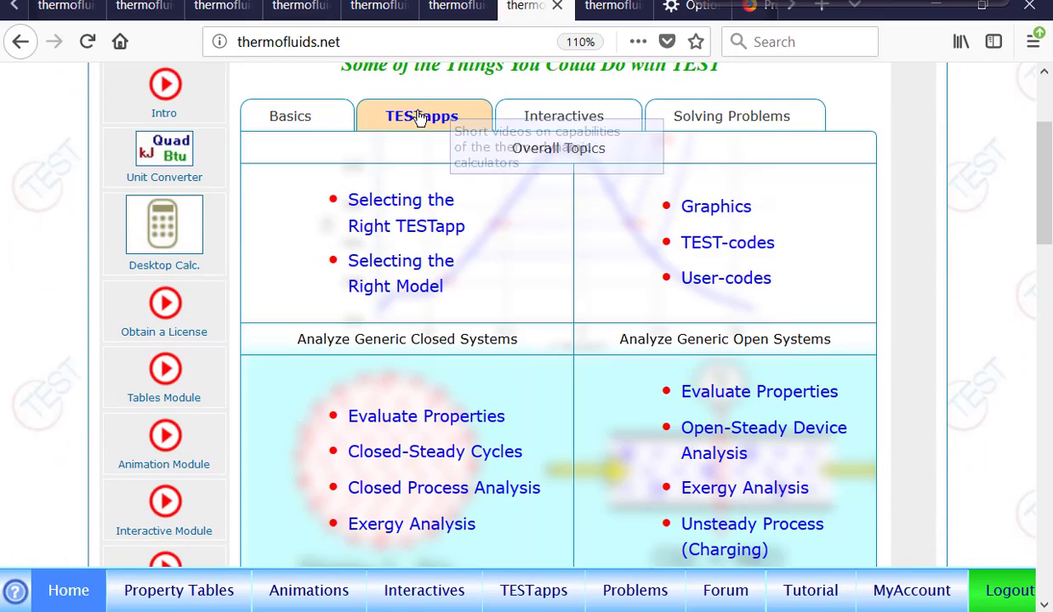
scroll(1013, 189, down, 3)
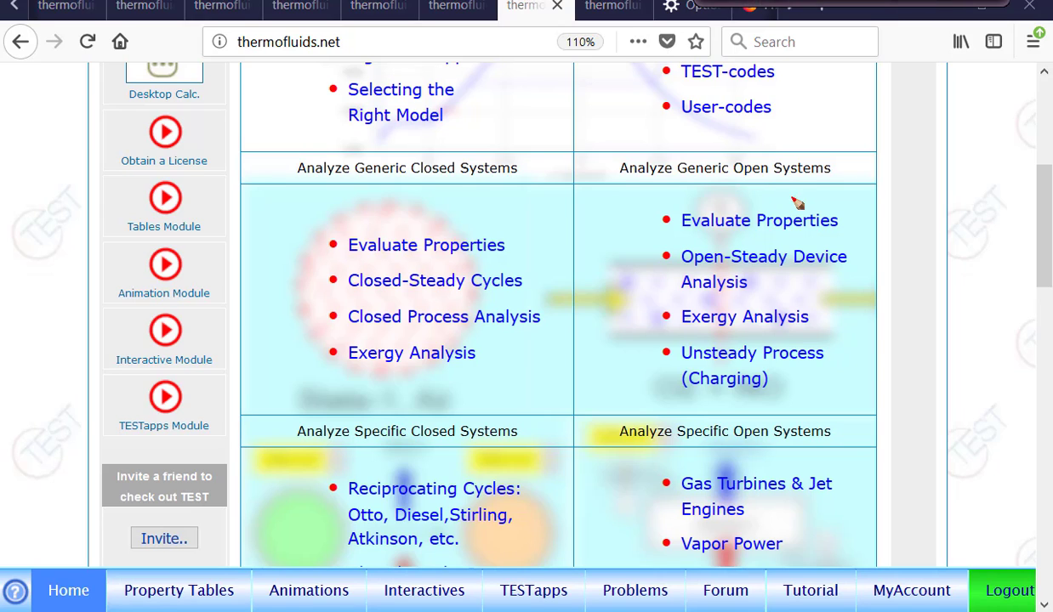
Circle Evaluate Properties under Analyze Generic Open Systems, write PG beside it, and clear the marks.
mouse_move(765, 187)
mouse_down()
mouse_move(633, 234)
mouse_move(721, 195)
mouse_up()
drag(862, 188, 853, 212)
mouse_move(856, 188)
mouse_down()
mouse_move(877, 179)
mouse_move(862, 200)
mouse_move(890, 213)
mouse_up()
mouse_move(878, 204)
mouse_down()
mouse_move(894, 202)
mouse_move(893, 236)
mouse_up()
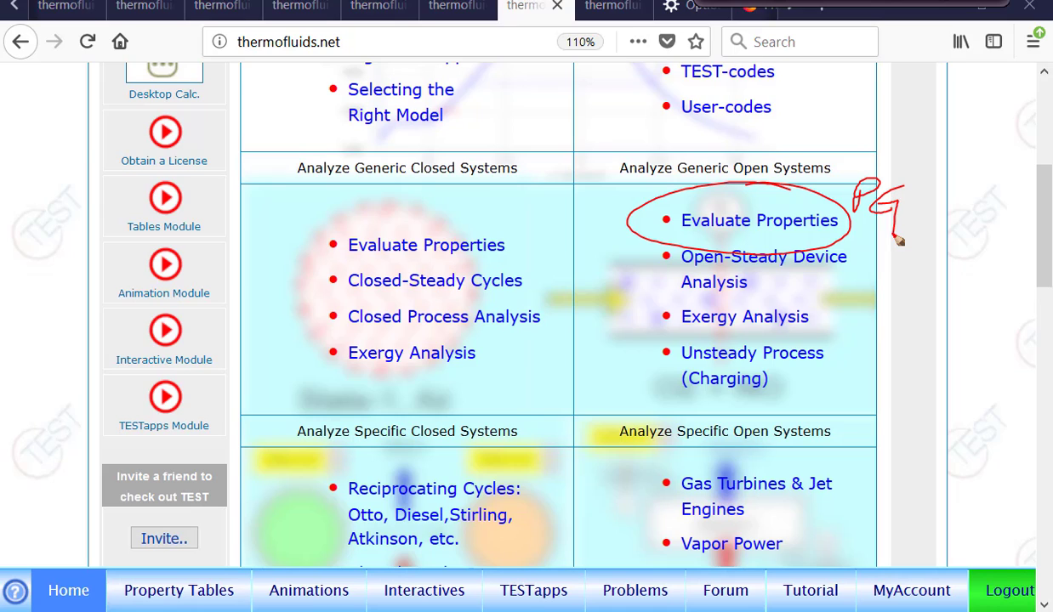
mouse_move(673, 244)
mouse_down()
mouse_move(814, 299)
mouse_move(842, 246)
mouse_up()
click(838, 2)
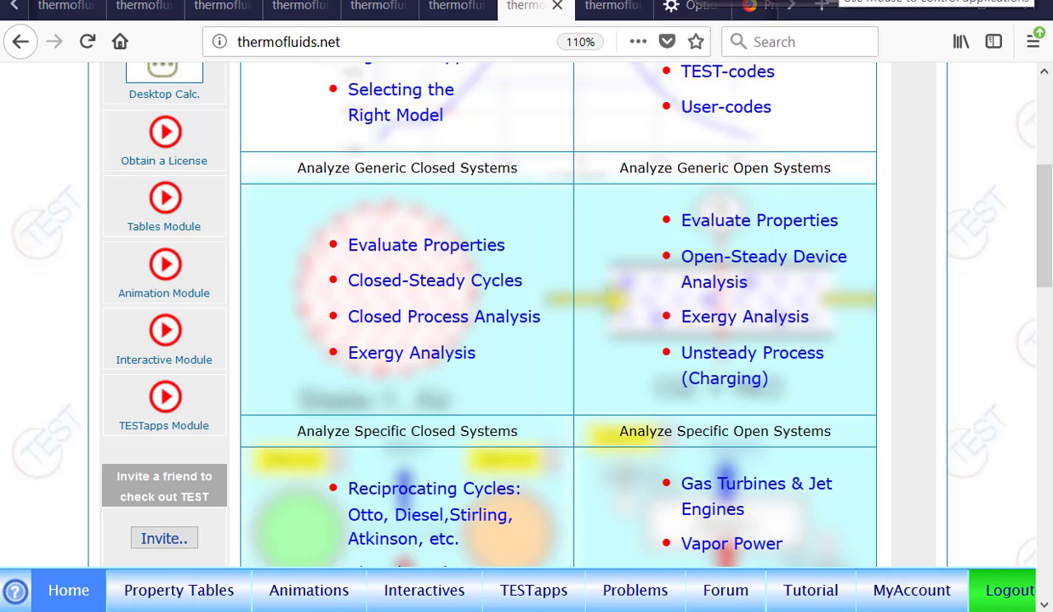
Open the High-Speed Flows Gas Dynamics calculator from the TESTapps map.
click(533, 596)
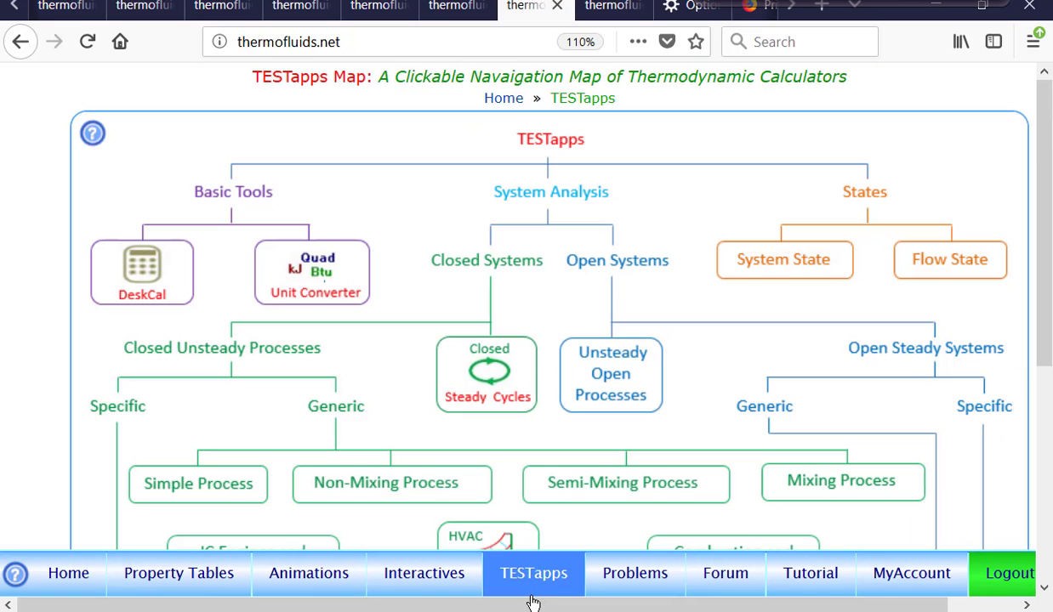
scroll(546, 298, down, 2)
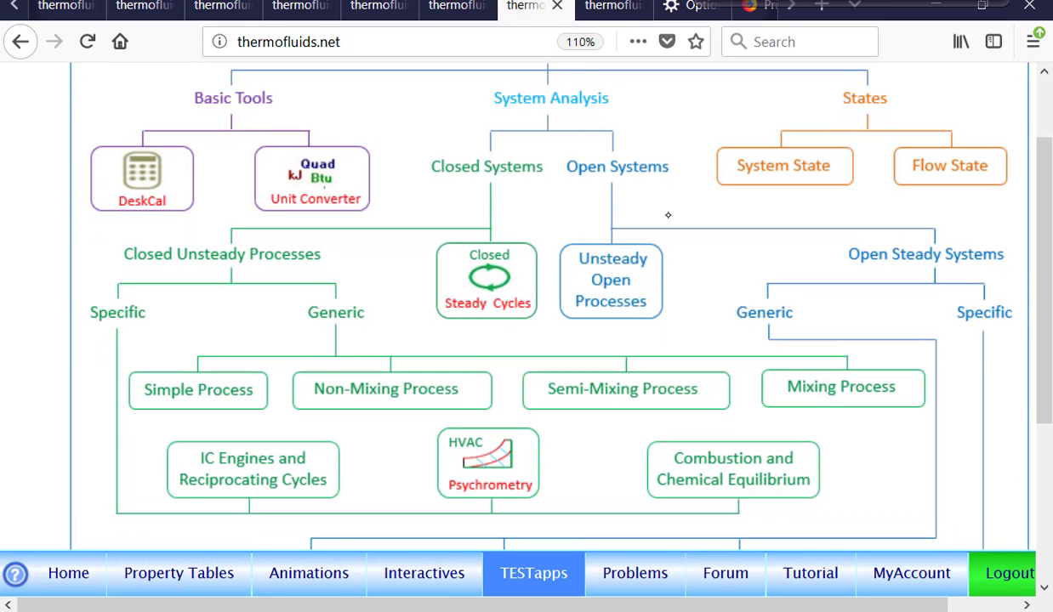
scroll(1007, 300, up, 1)
scroll(1007, 299, down, 3)
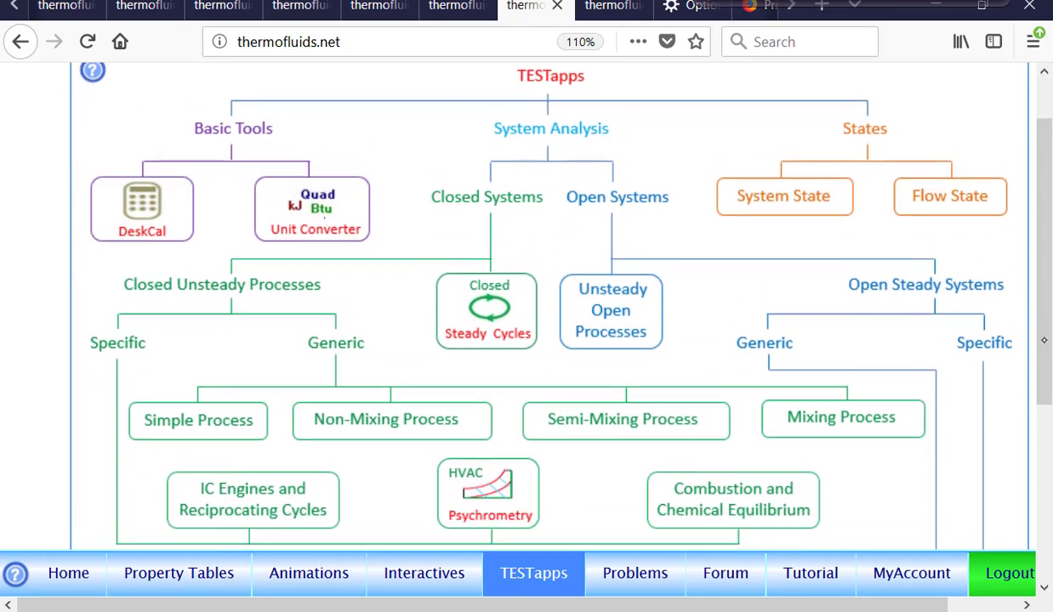
scroll(1050, 450, down, 2)
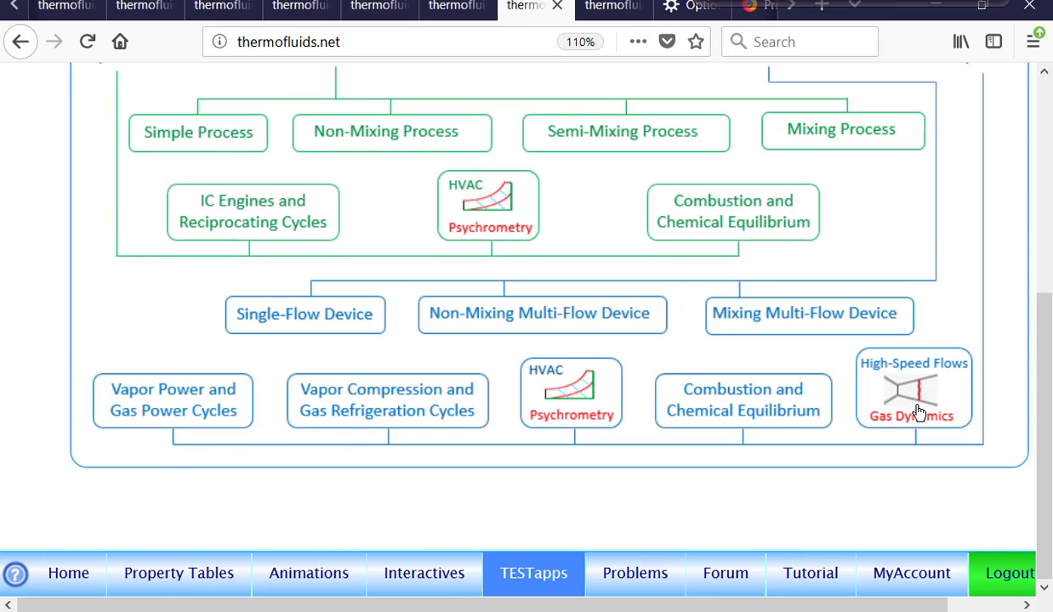
click(884, 381)
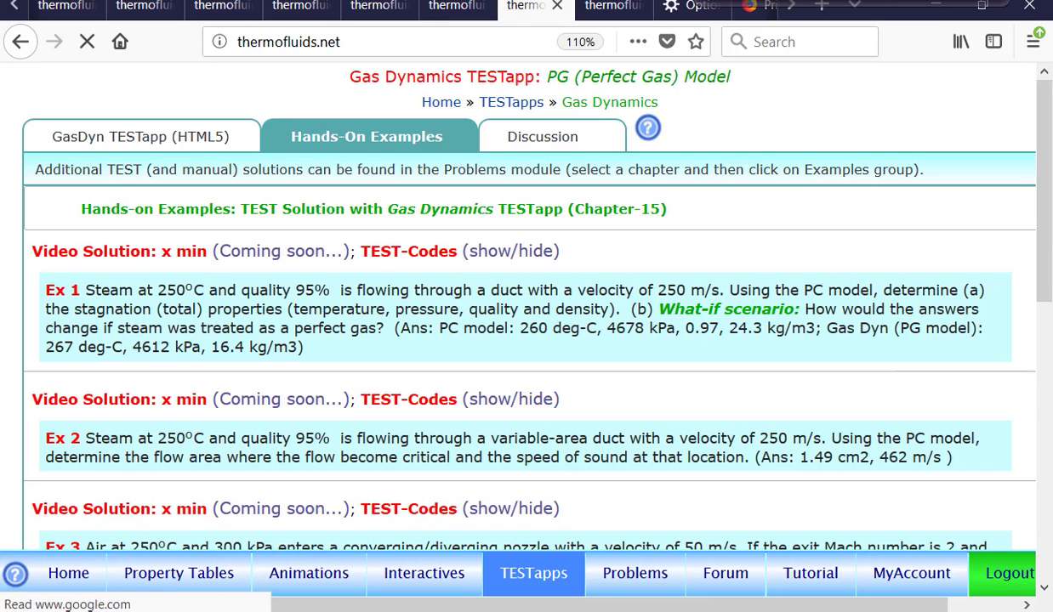
Launch the GasDyn HTML5 TESTapp and display its Gas-Dynamics Tables.
click(141, 136)
drag(1043, 202, 1038, 284)
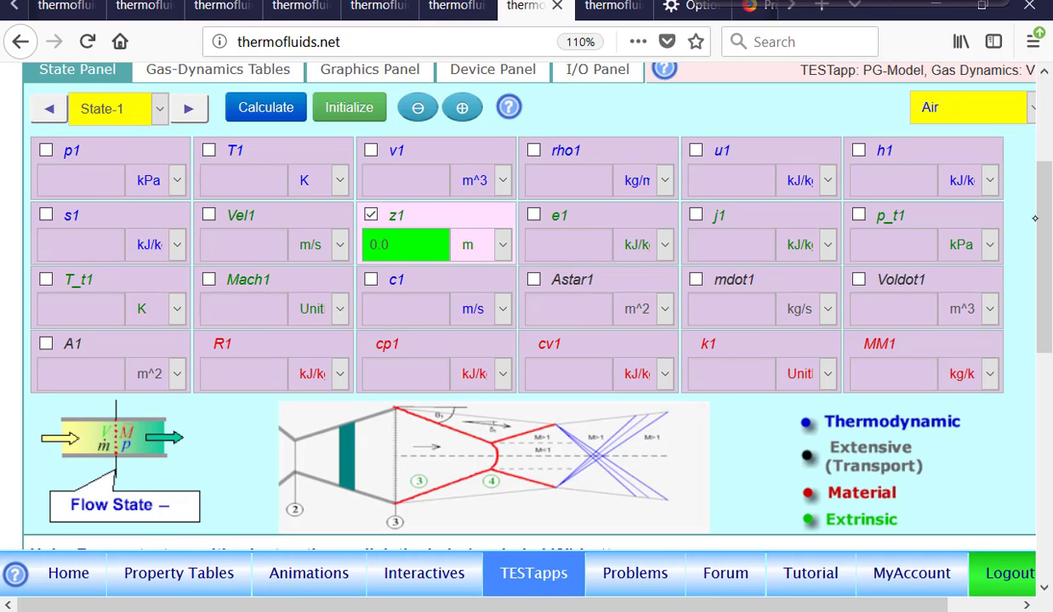
scroll(1033, 159, up, 3)
drag(1033, 159, 1037, 158)
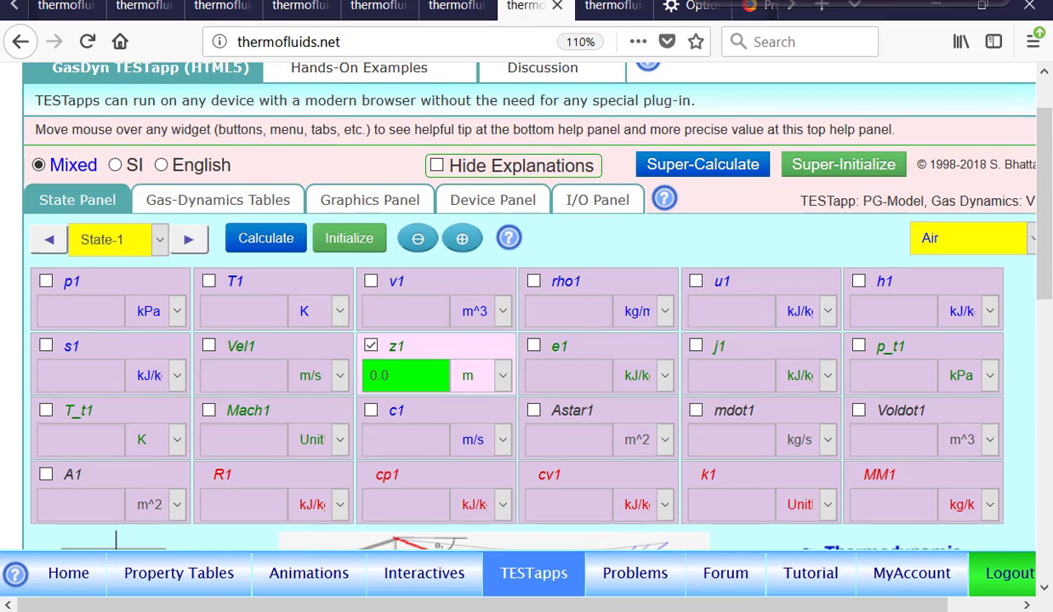
click(227, 199)
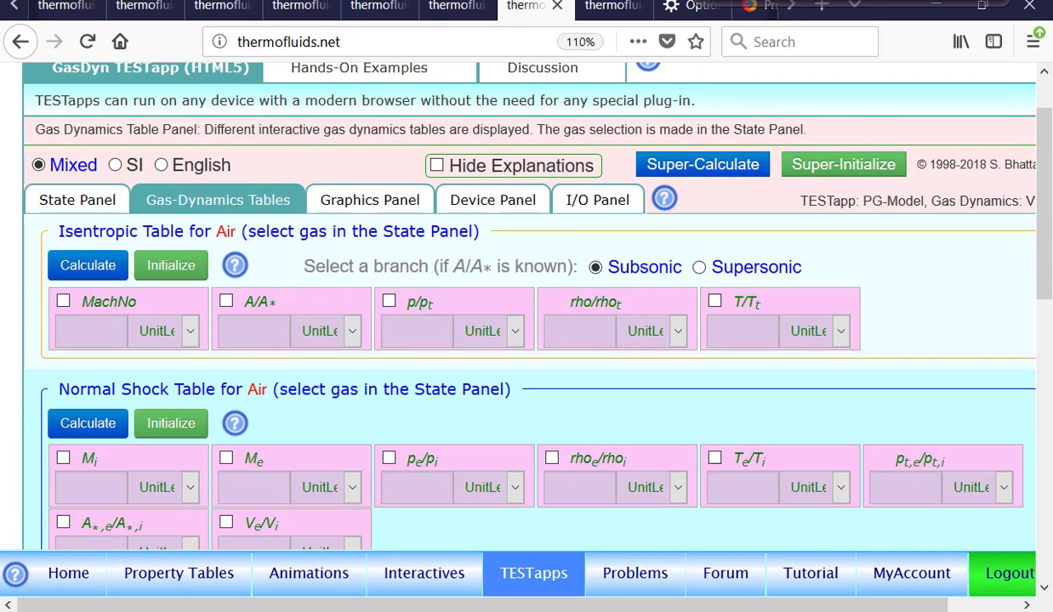
scroll(1033, 161, down, 3)
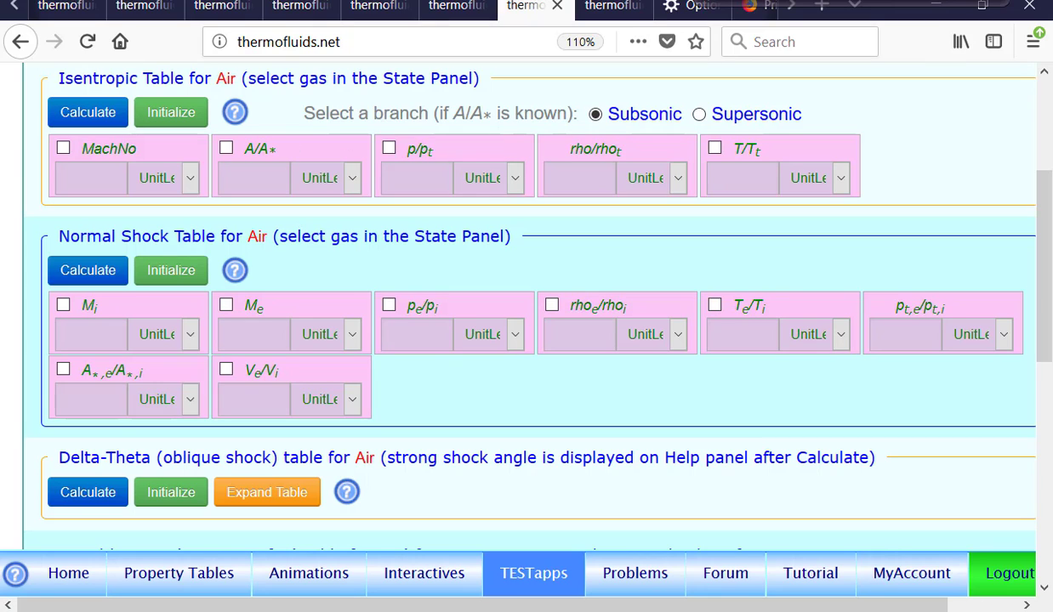
Try to calculate the isentropic table for Air with the Mach number at 0.
click(64, 150)
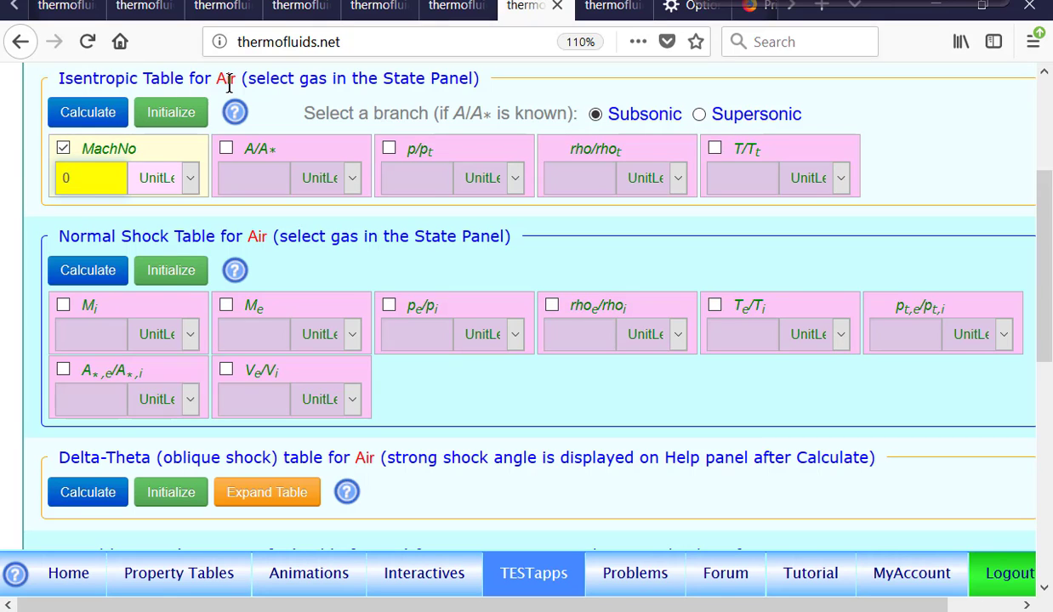
click(85, 113)
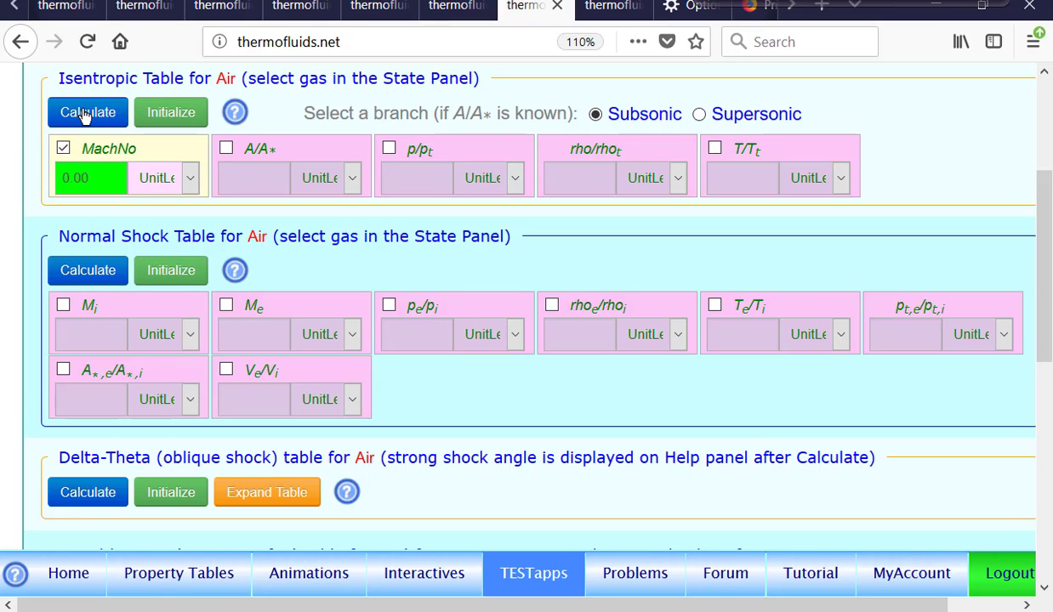
scroll(255, 276, up, 4)
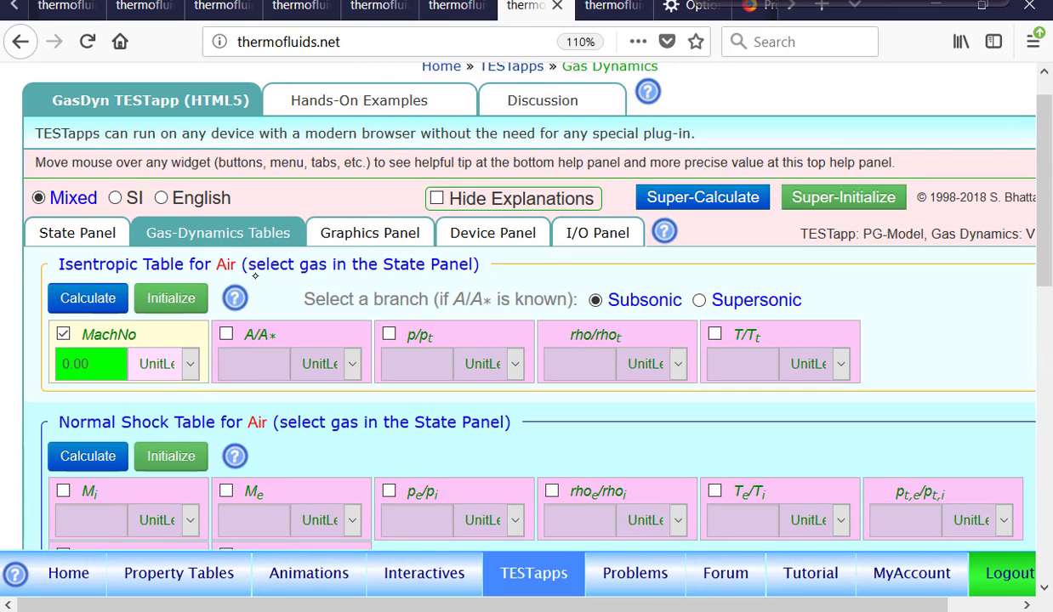
Calculate State-1 with Air as the gas and recalculate the isentropic table.
click(62, 228)
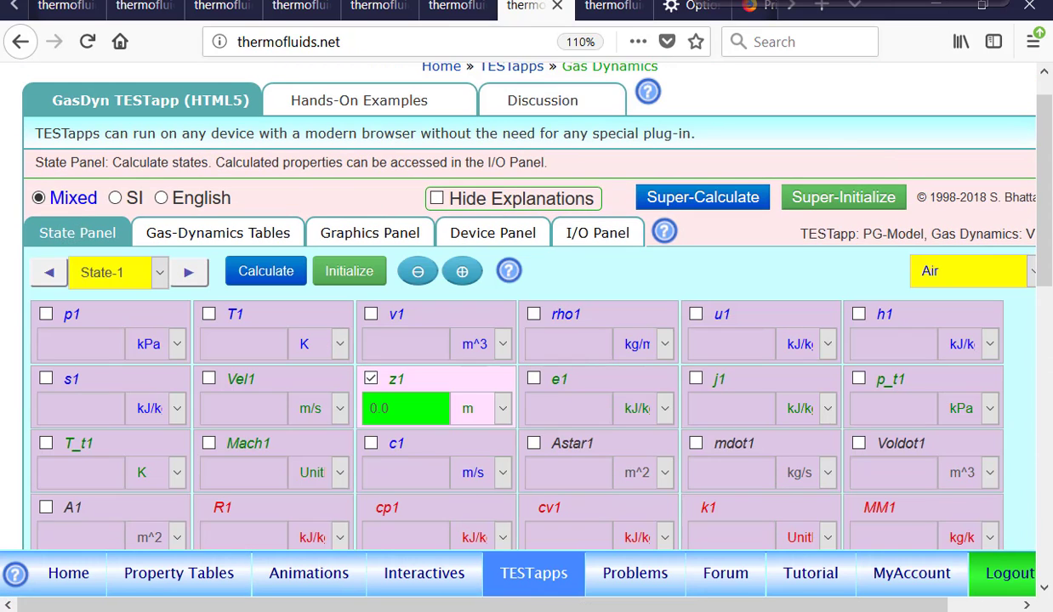
click(268, 274)
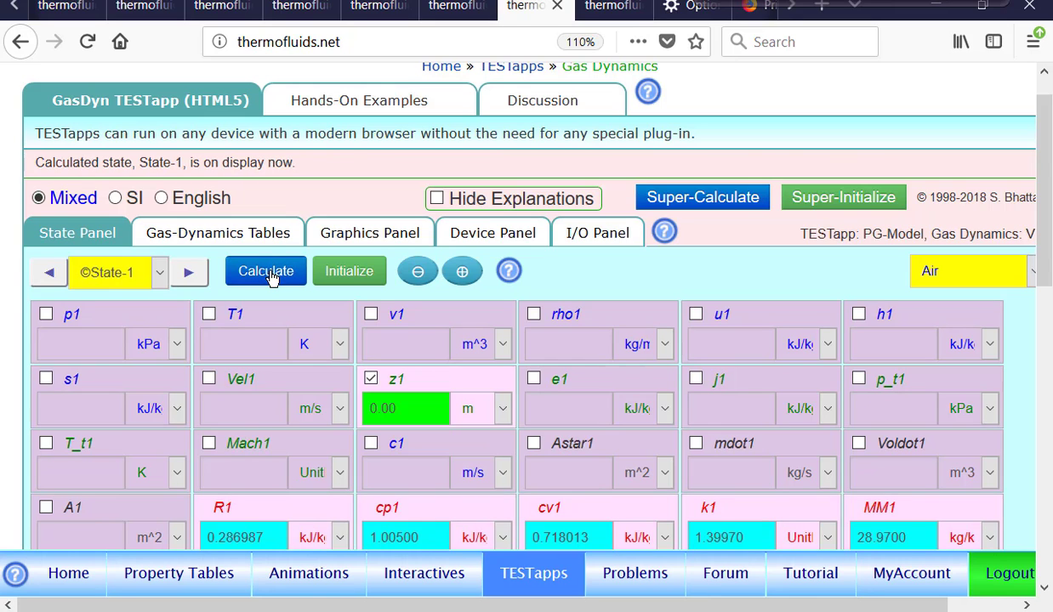
click(218, 233)
click(92, 306)
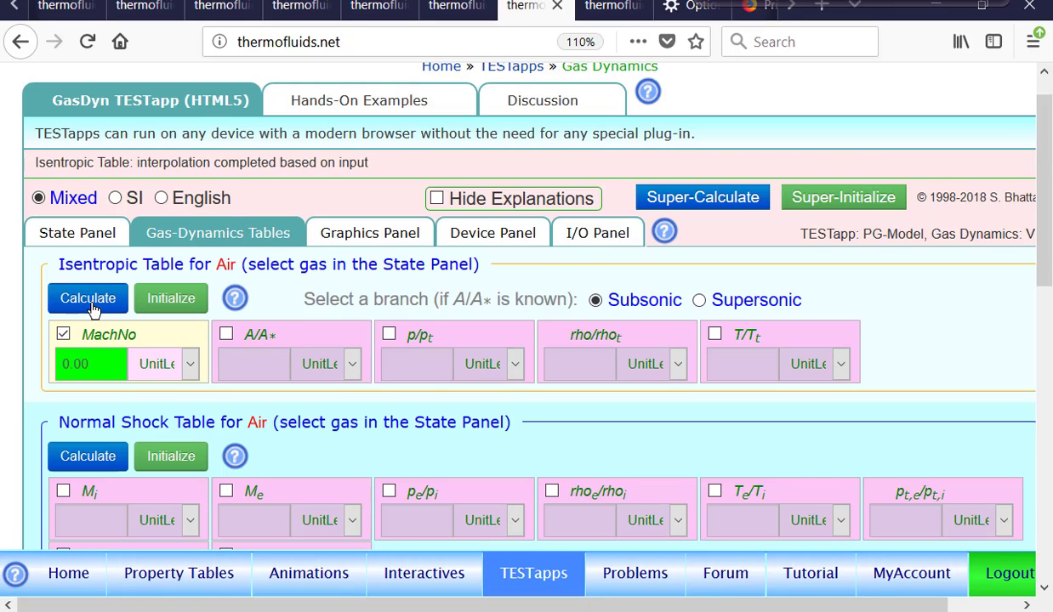
Set the isentropic table's Mach number to 2 and calculate the remaining ratios.
click(63, 334)
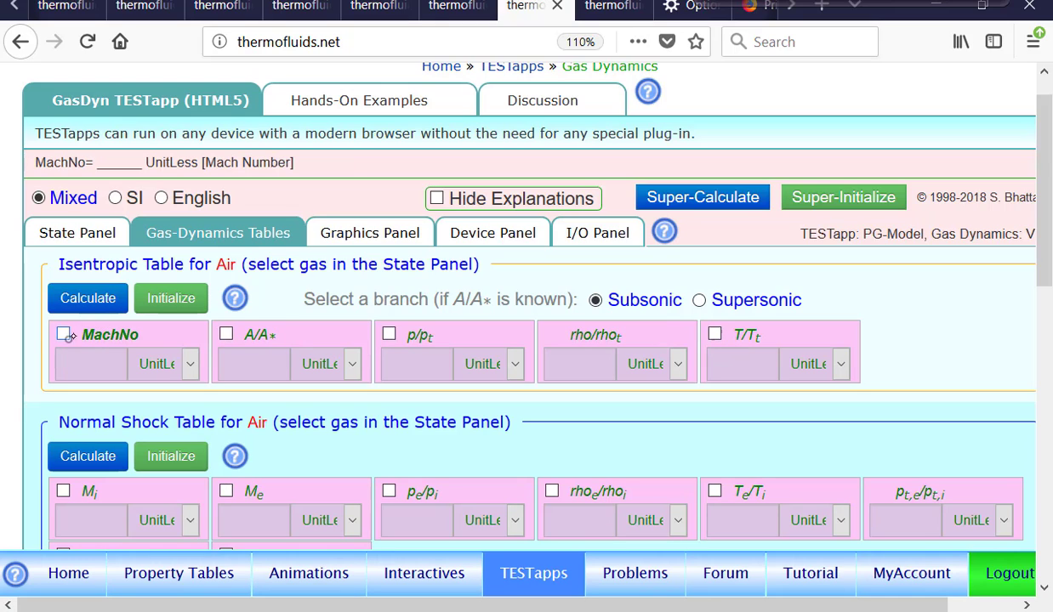
click(63, 334)
text(2)
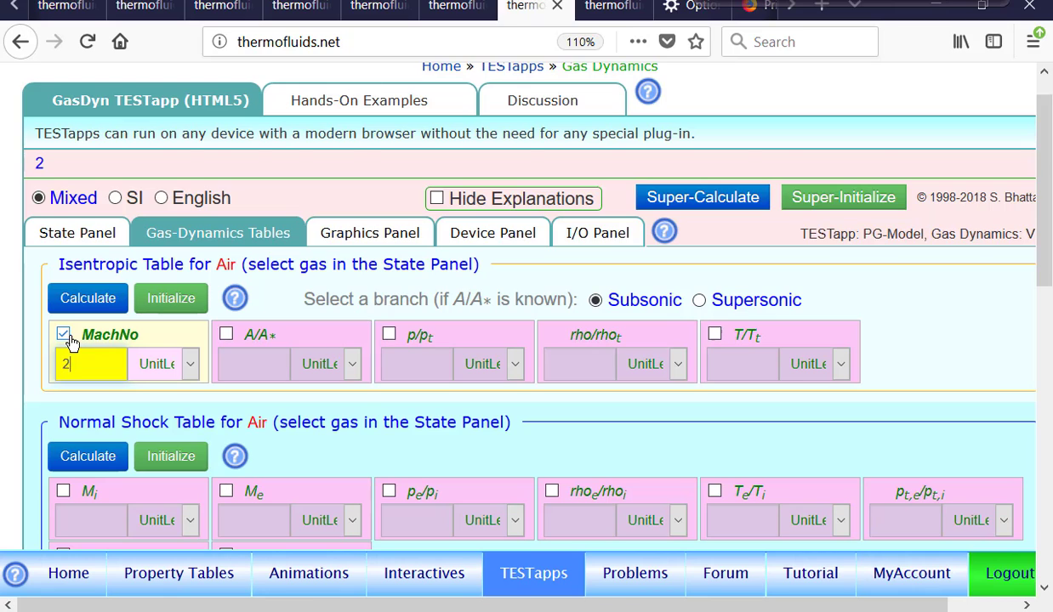
click(85, 297)
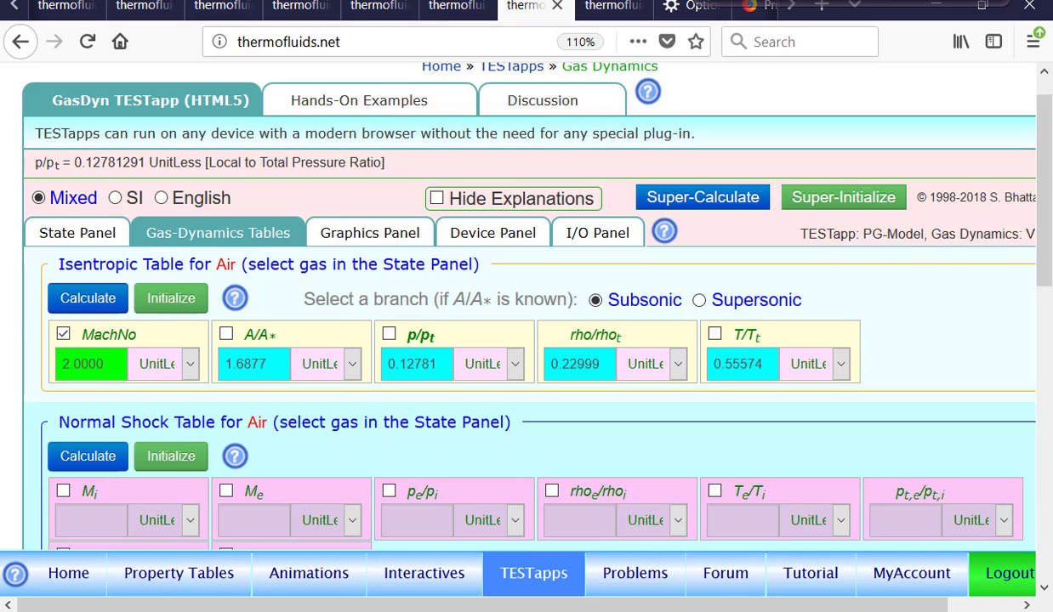
Replace the Mach number with p/pt of 0.12781 as the isentropic table's known input and recalculate.
click(63, 334)
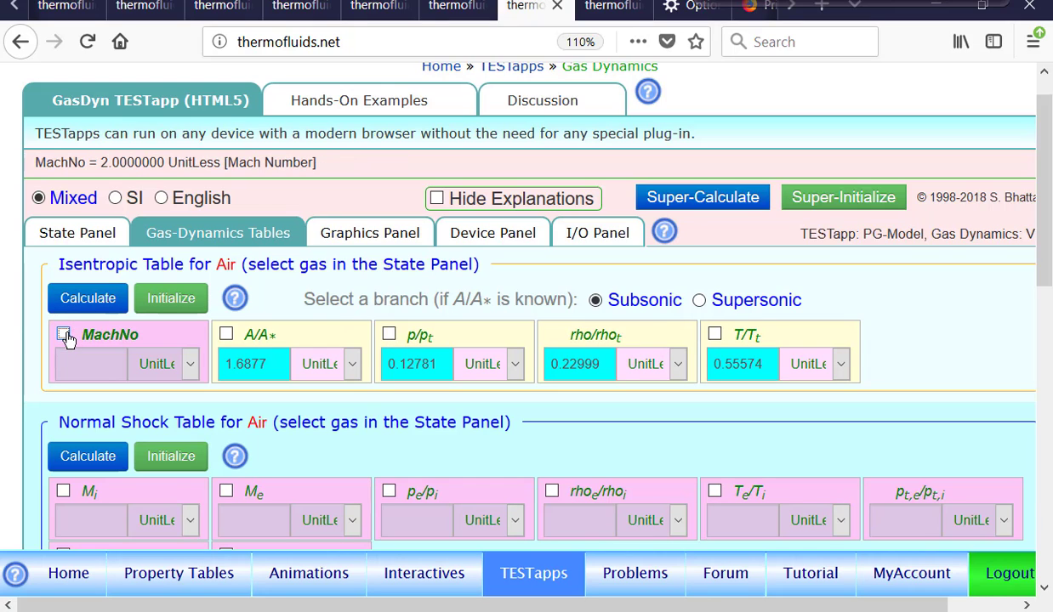
click(389, 334)
click(88, 297)
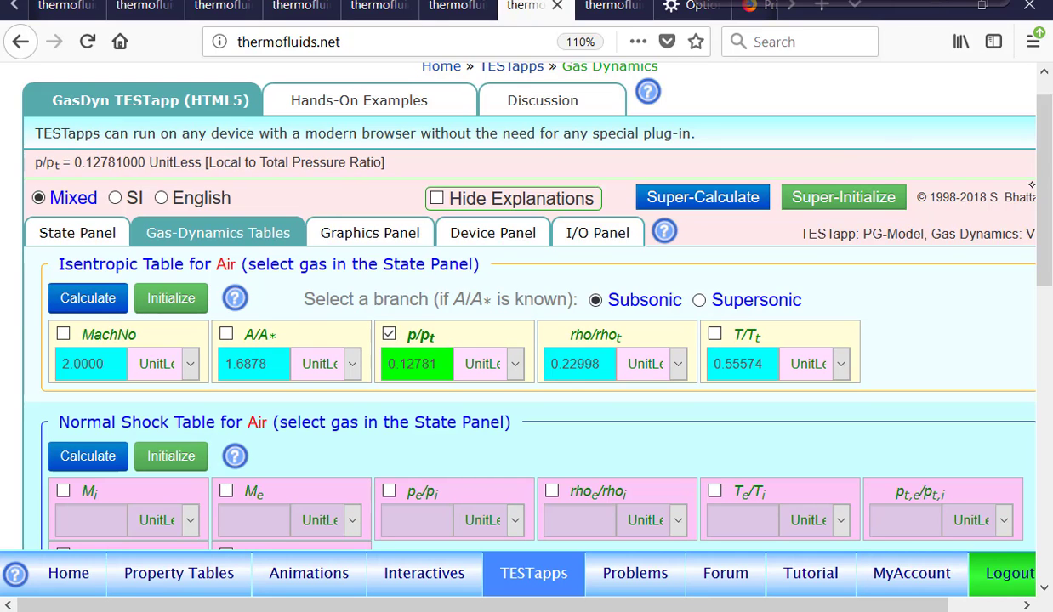
Set the upstream Mach number Mi to 2 in the Normal Shock table and calculate it.
scroll(1038, 221, down, 4)
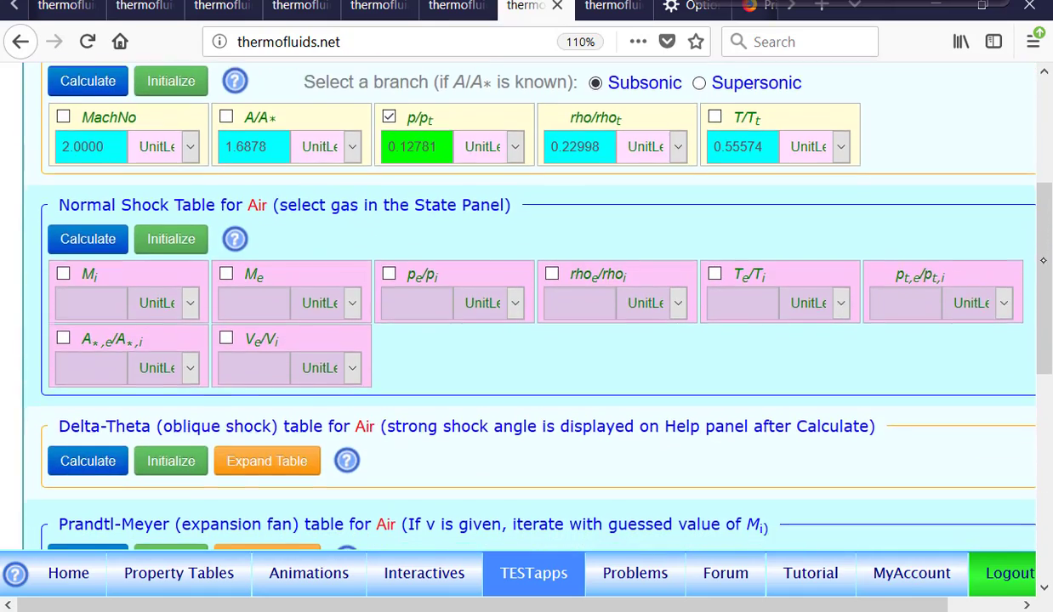
scroll(1042, 260, down, 1)
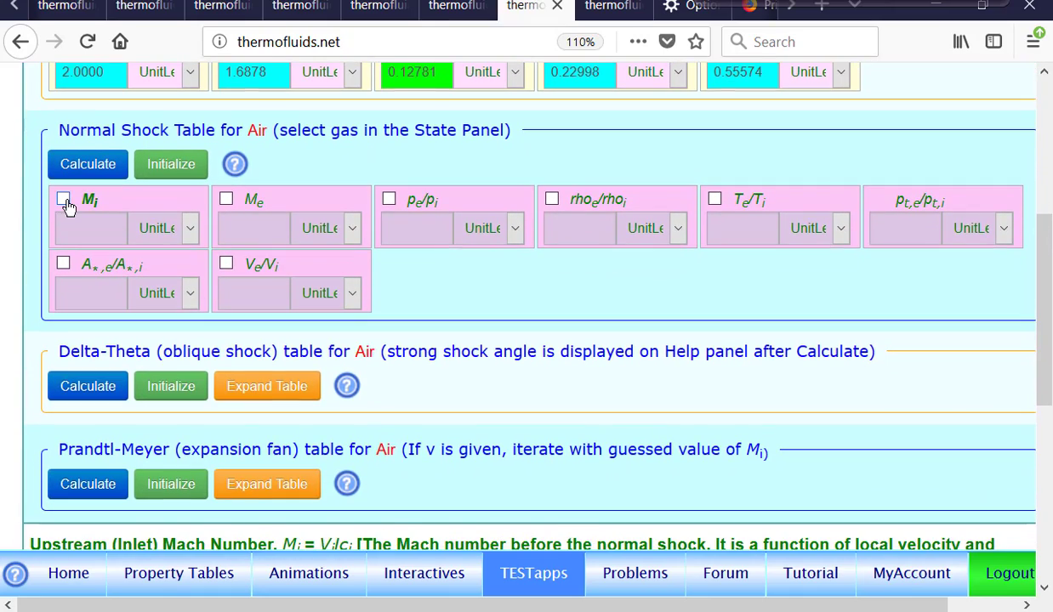
click(64, 200)
text(02)
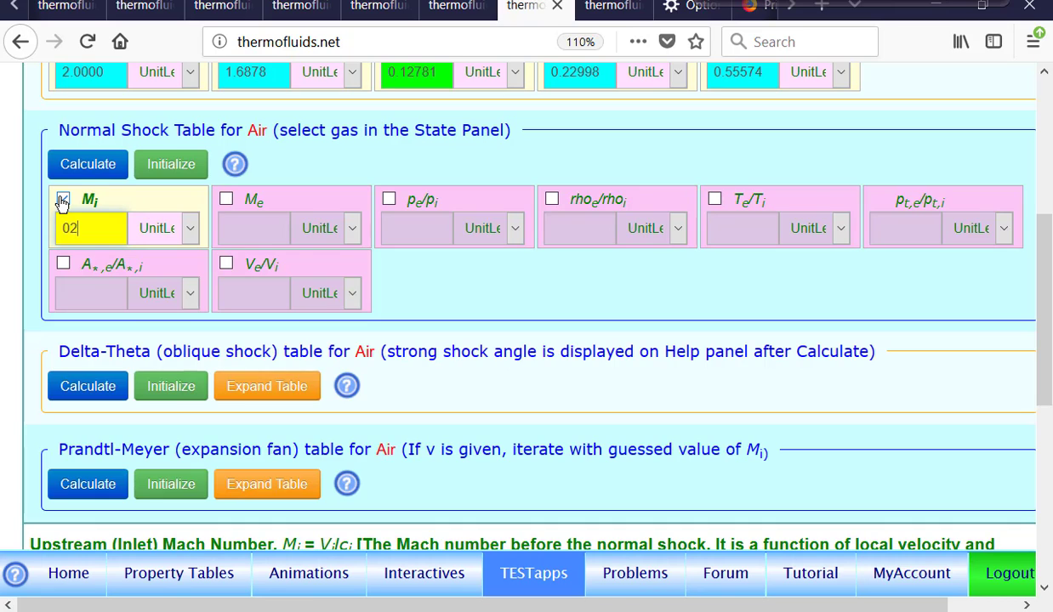
click(100, 167)
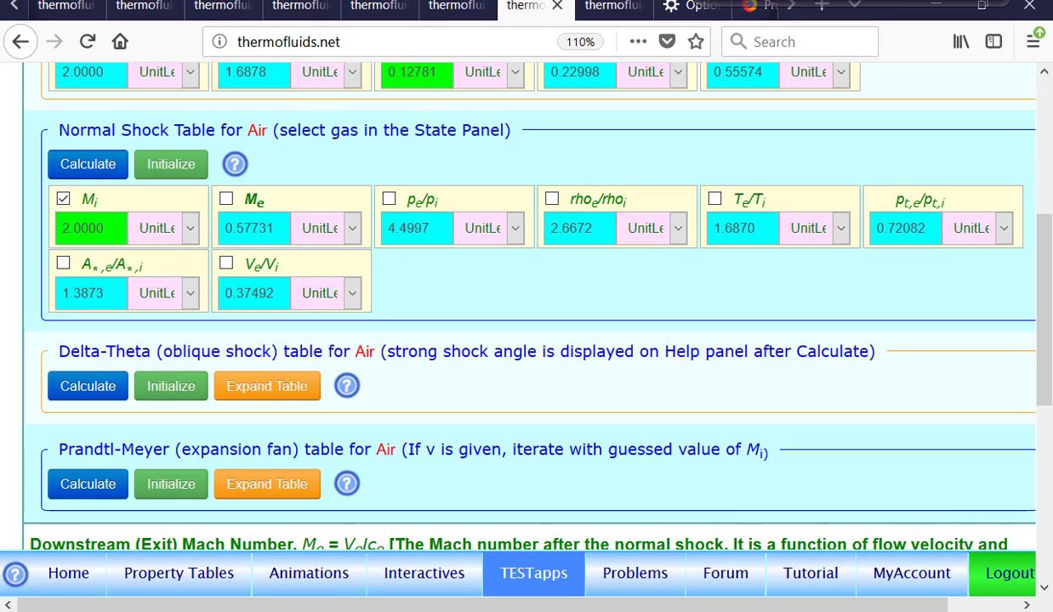
Clear Mi in the Normal Shock table, use Te/Ti of 1.6872 as the known input, and recalculate.
click(63, 199)
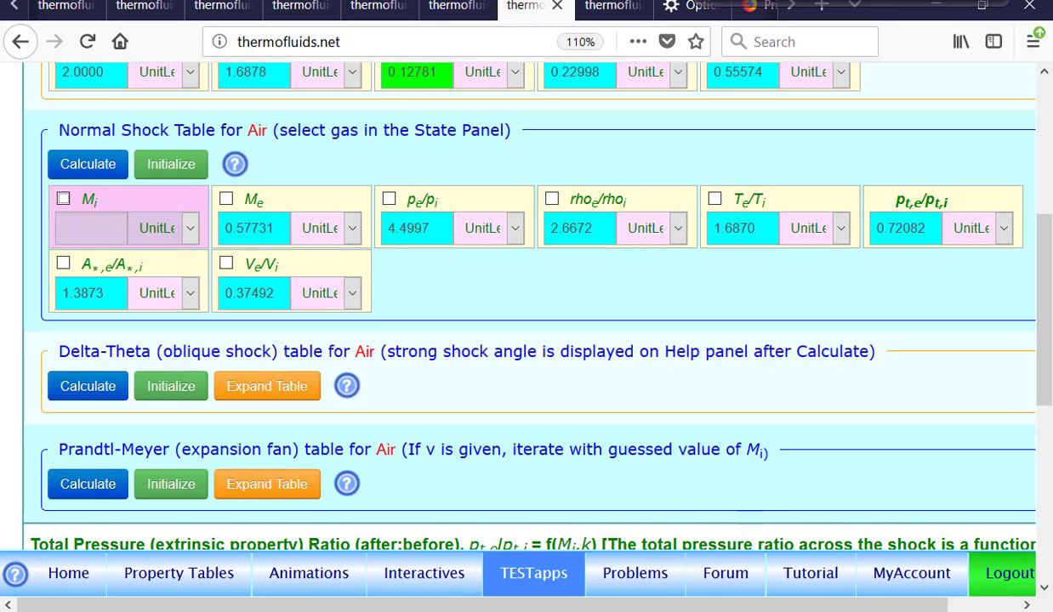
click(716, 200)
click(89, 171)
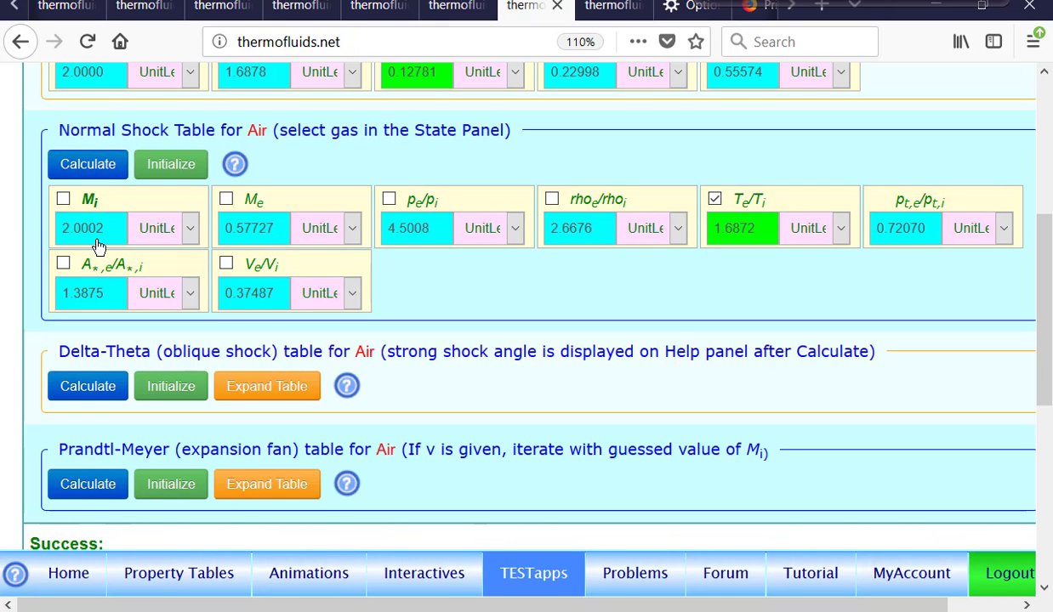
Expand the Delta-Theta oblique shock table, set Mi to 2 and turning angle δ to 10 degrees, and calculate it.
scroll(98, 247, down, 2)
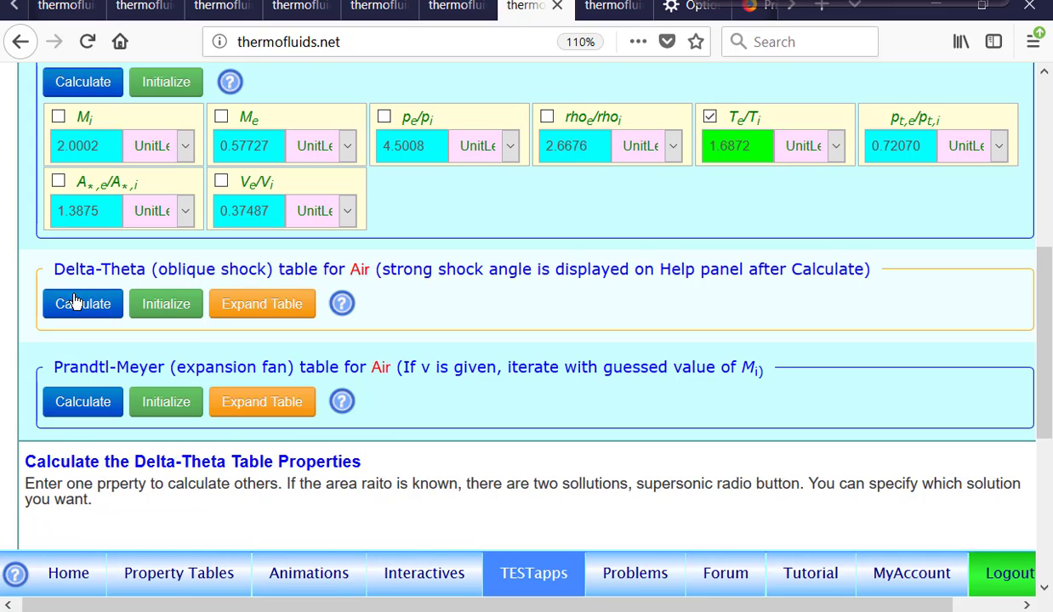
click(272, 306)
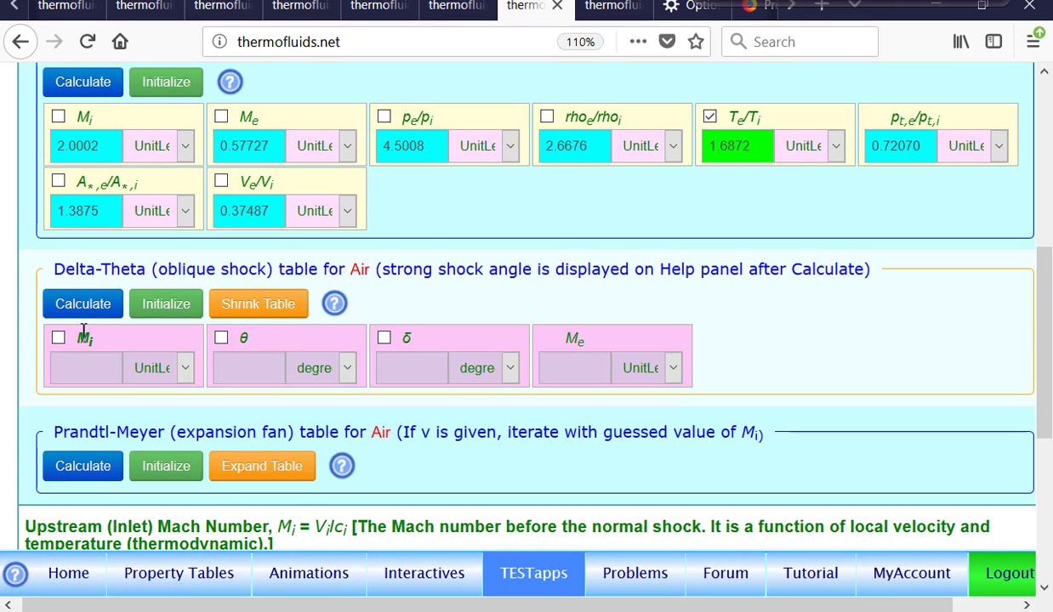
click(58, 337)
text(2)
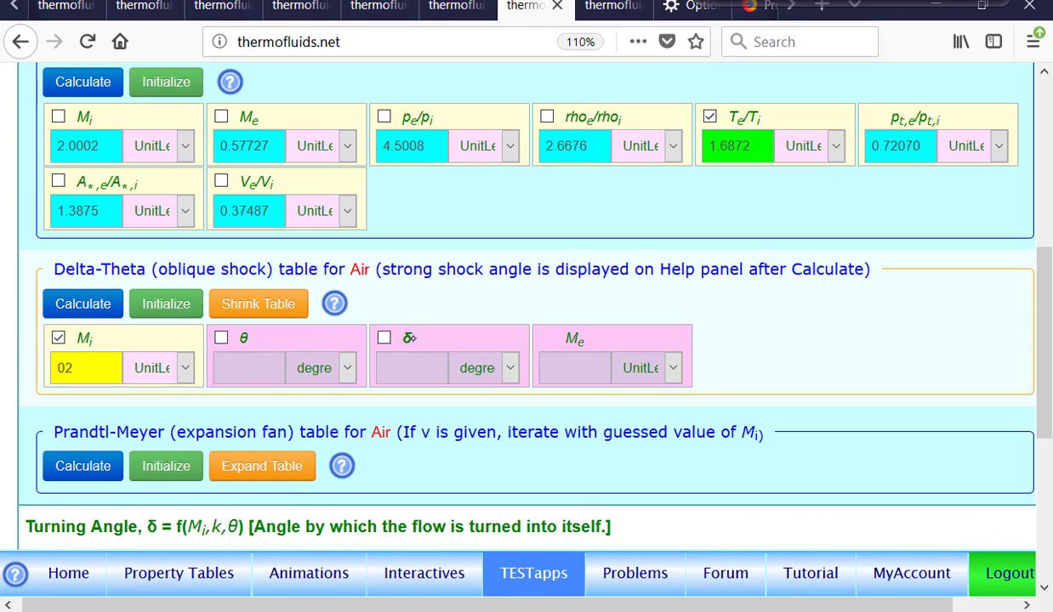
click(384, 339)
text(10)
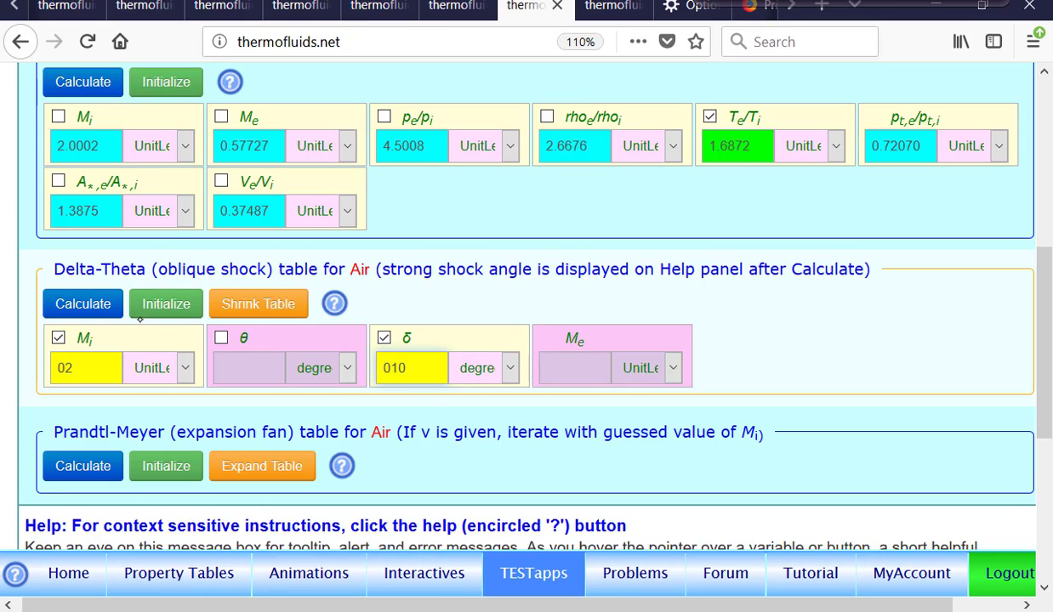
click(87, 308)
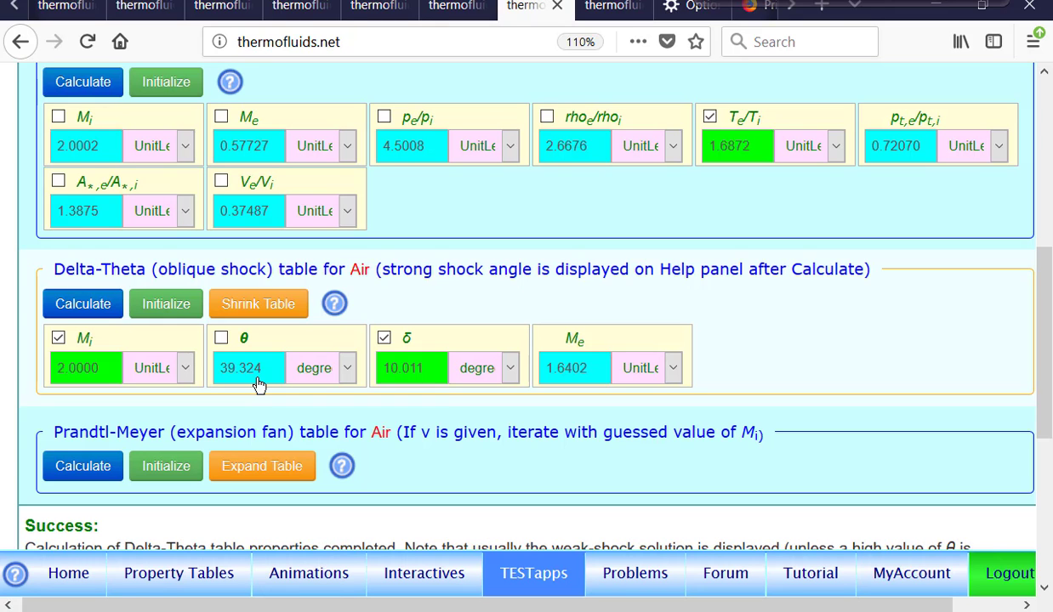
Expand the Prandtl-Meyer expansion fan table, set Mi to 2, and calculate its properties.
click(260, 466)
scroll(260, 466, down, 5)
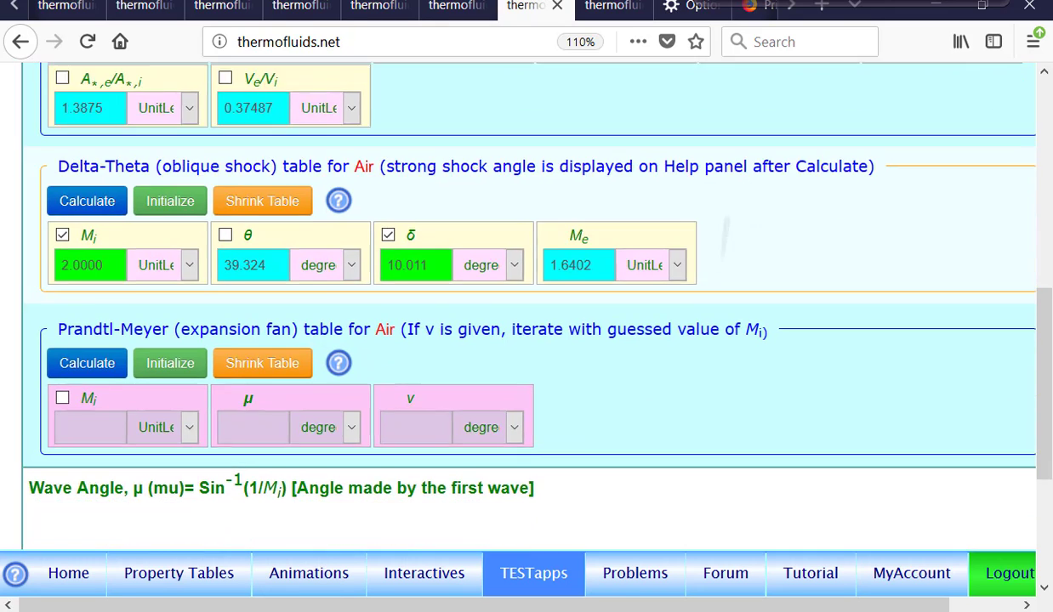
click(63, 280)
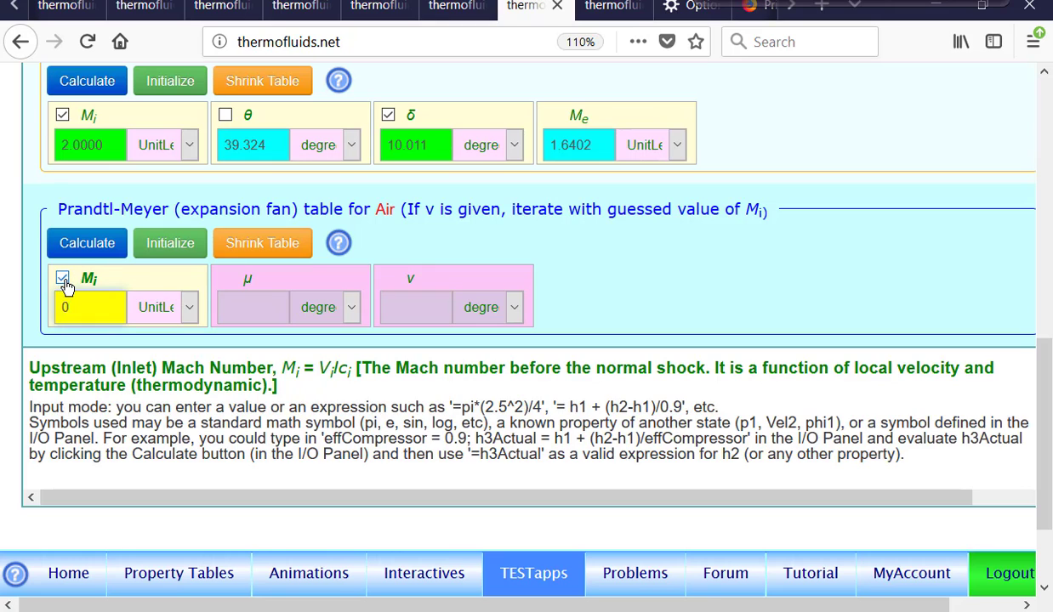
text(2)
click(80, 251)
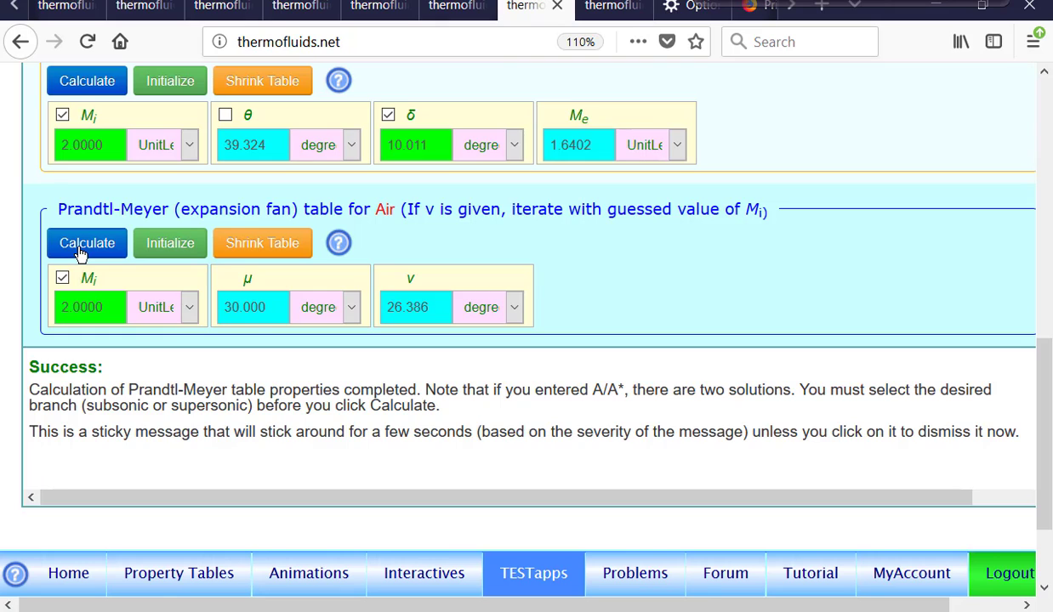
Open the browser page holding the solved nozzle states and check the nozzle sketch on the PowerPoint slide.
click(610, 7)
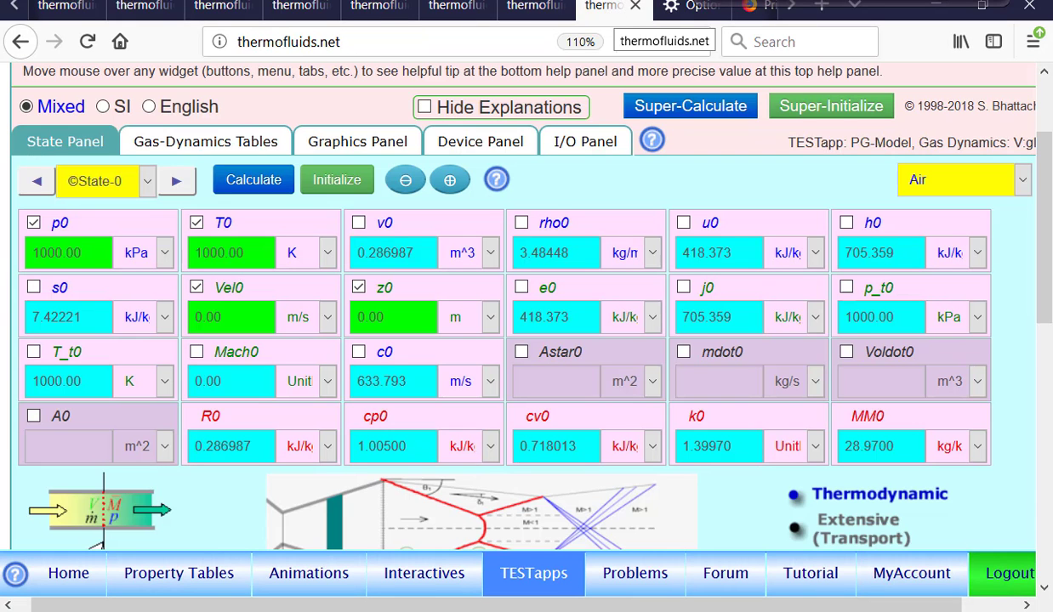
key(alt+Tab)
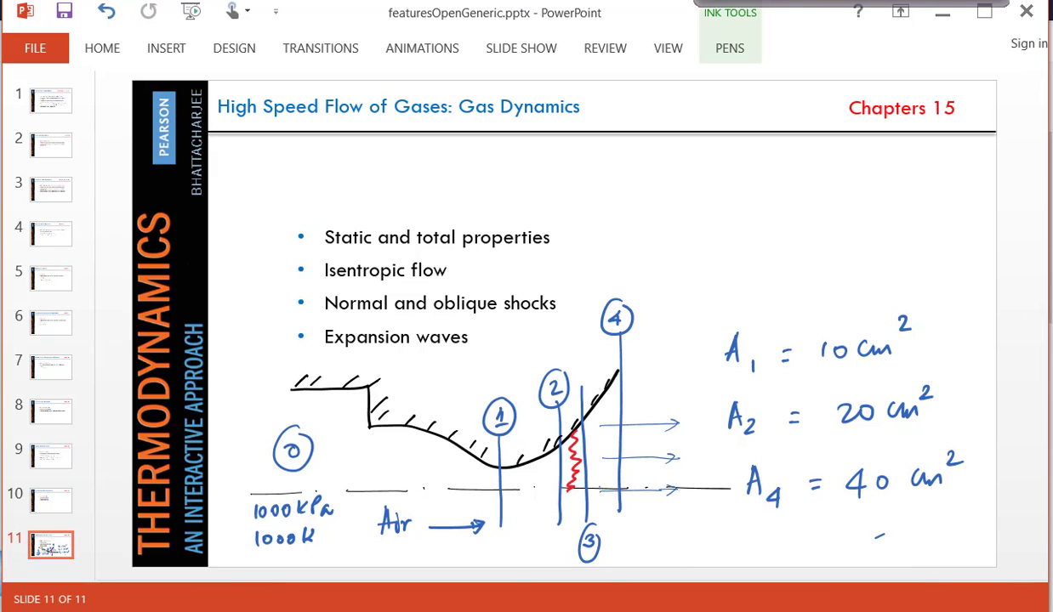
key(alt+Tab)
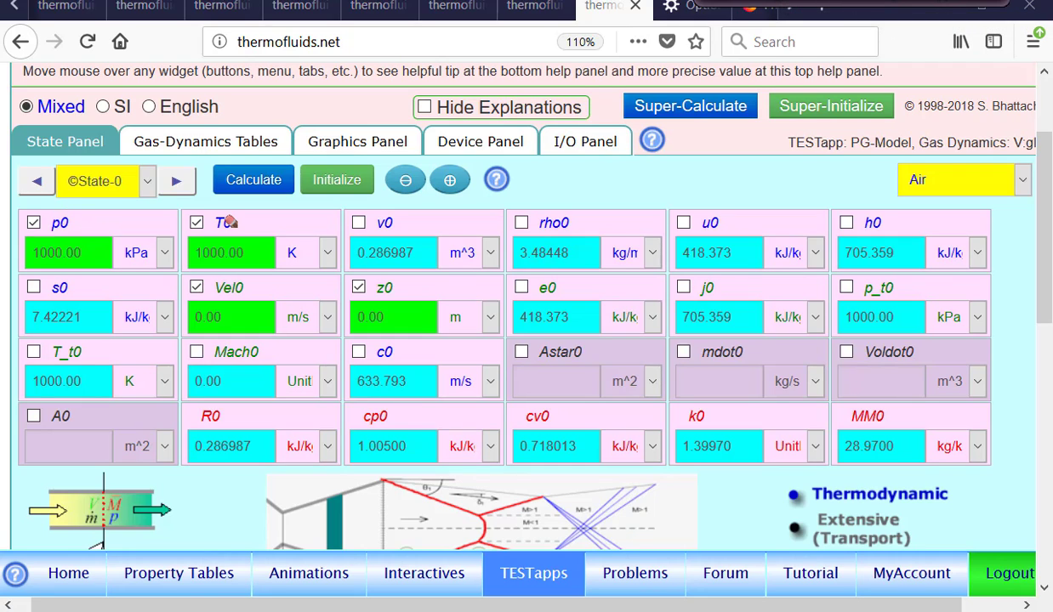
Review State-0's known inputs p0, T0 and Vel0, marking each with a temporary red circle.
mouse_move(72, 198)
mouse_down()
mouse_move(18, 247)
mouse_move(85, 219)
mouse_up()
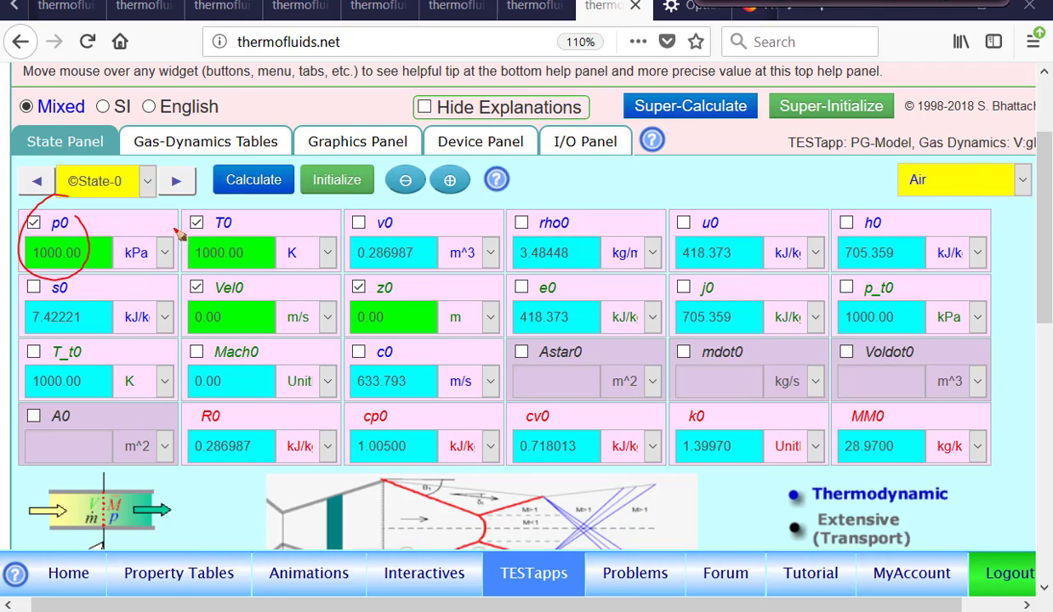
drag(211, 195, 194, 251)
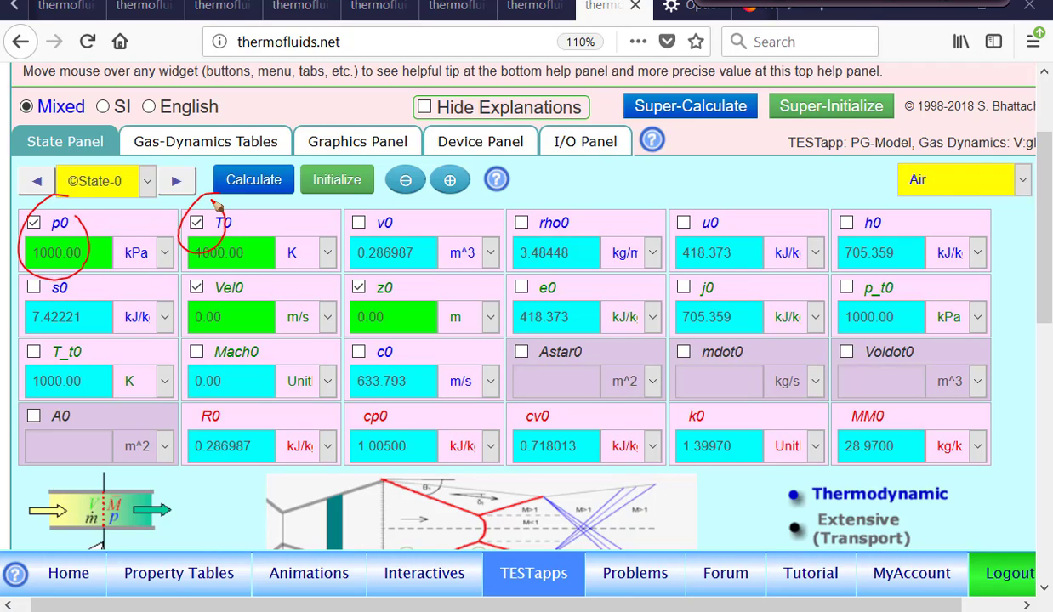
mouse_move(216, 205)
mouse_down()
mouse_move(238, 263)
mouse_move(213, 321)
mouse_move(213, 255)
mouse_up()
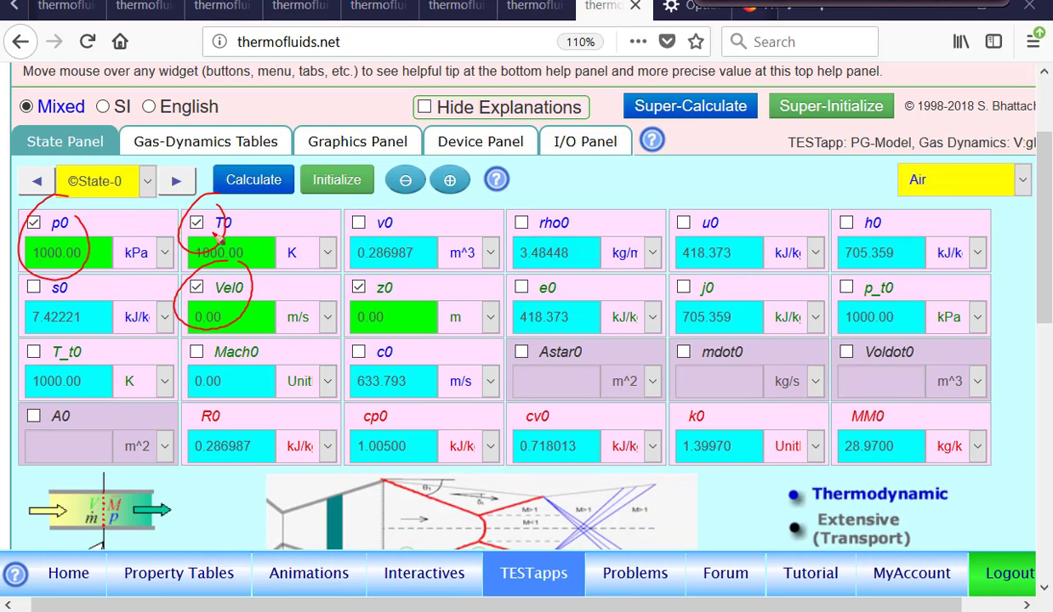
click(837, 3)
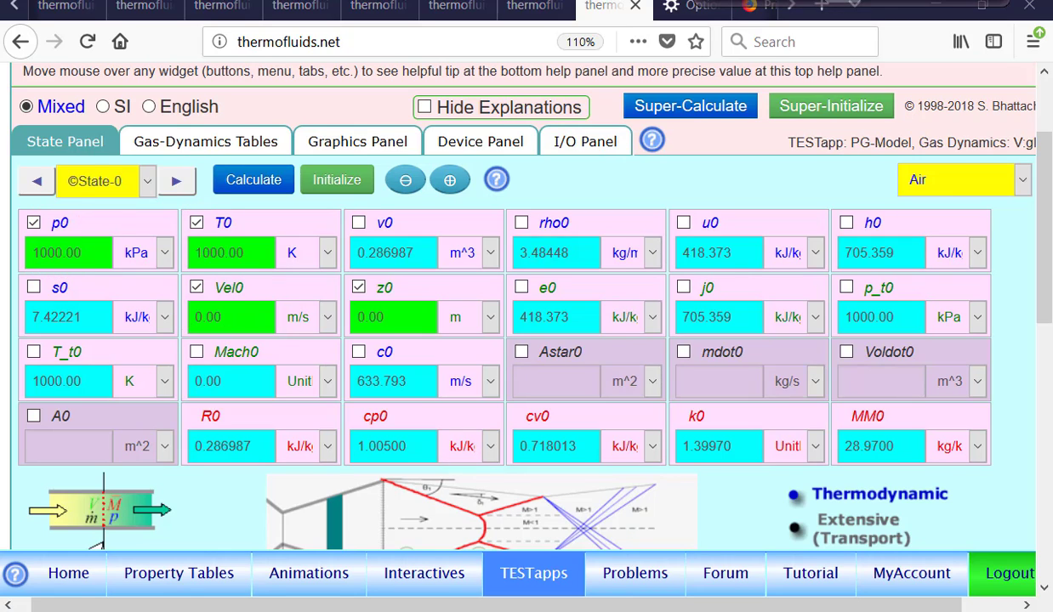
Display State-1 and review its inputs A1, T_t1, p_t1 and Mach1 and the mass flow mdot1 with temporary red circles.
click(174, 183)
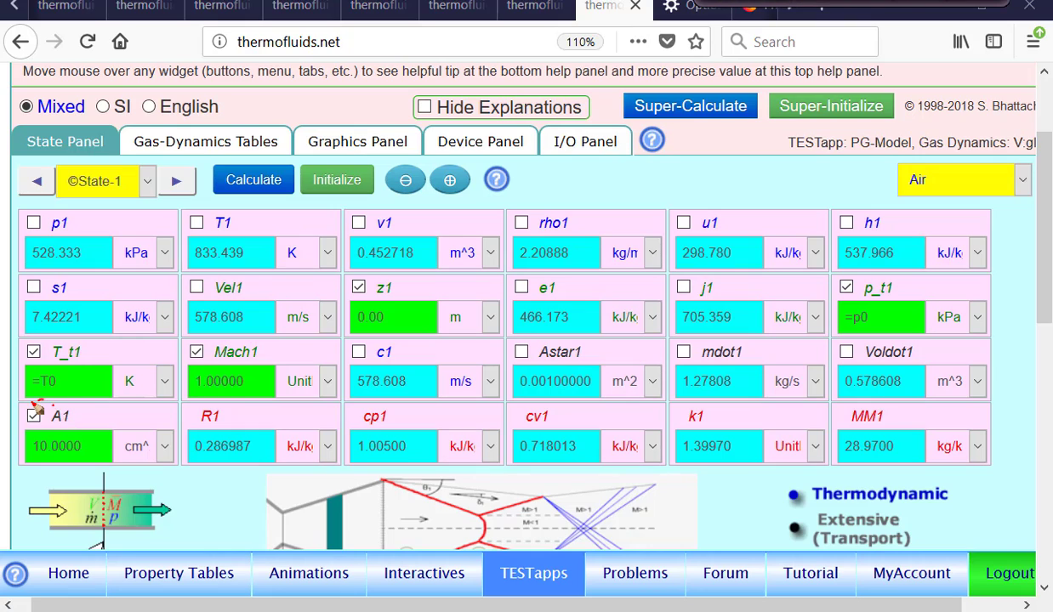
drag(43, 401, 54, 408)
mouse_move(26, 337)
mouse_down()
mouse_move(49, 364)
mouse_move(38, 333)
mouse_up()
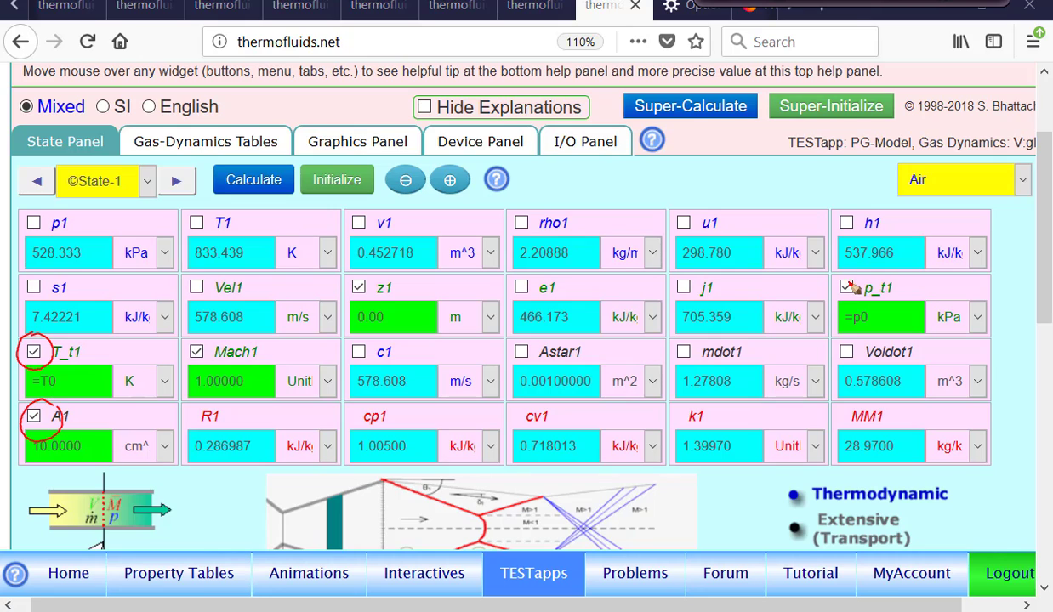
mouse_move(854, 272)
mouse_down()
mouse_move(825, 285)
mouse_move(846, 305)
mouse_move(863, 276)
mouse_up()
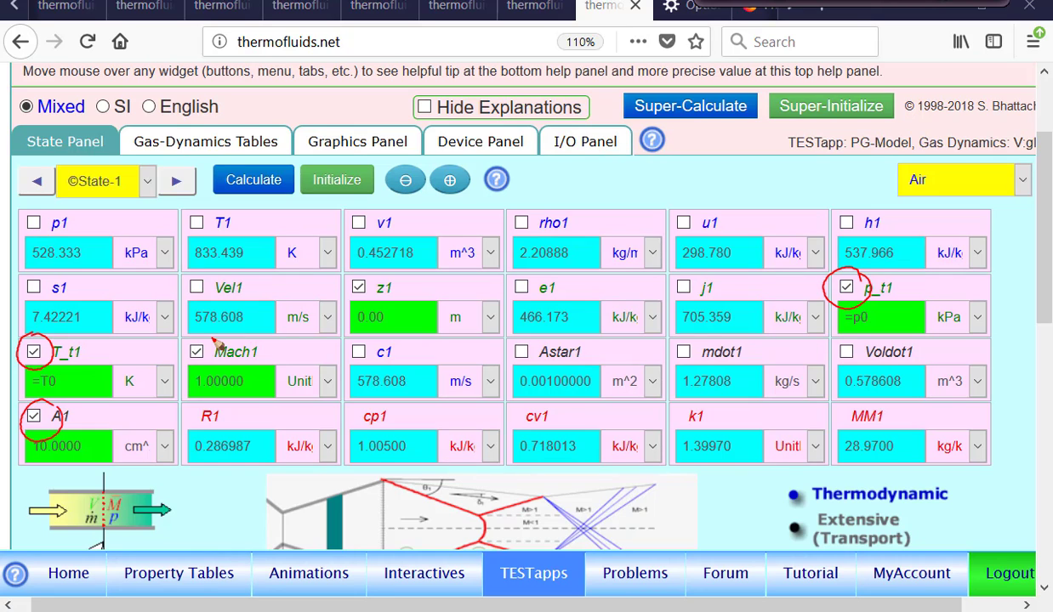
mouse_move(211, 332)
mouse_down()
mouse_move(174, 365)
mouse_move(219, 355)
mouse_move(192, 346)
mouse_up()
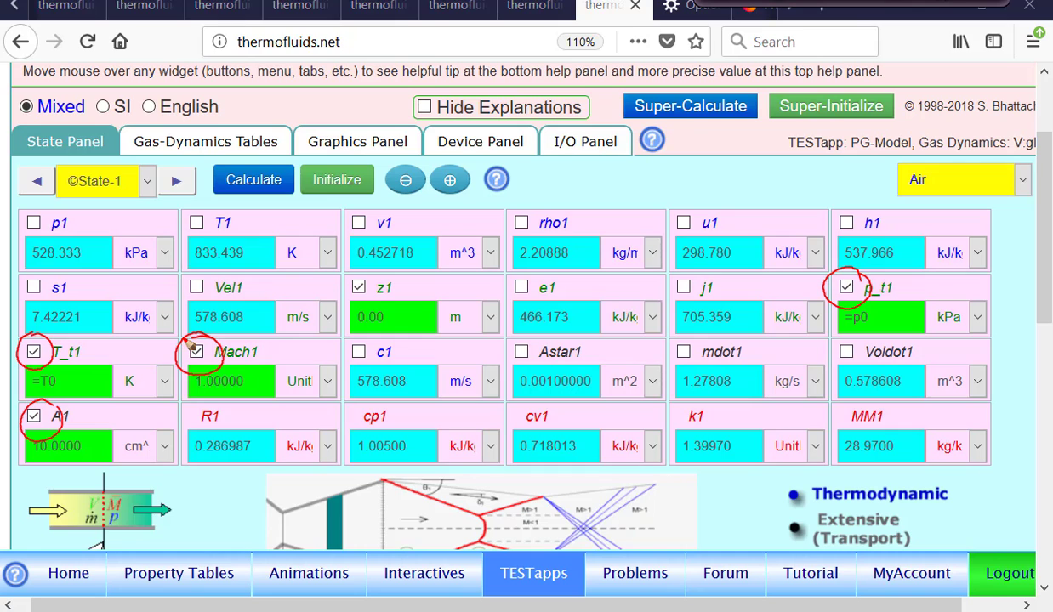
click(340, 1)
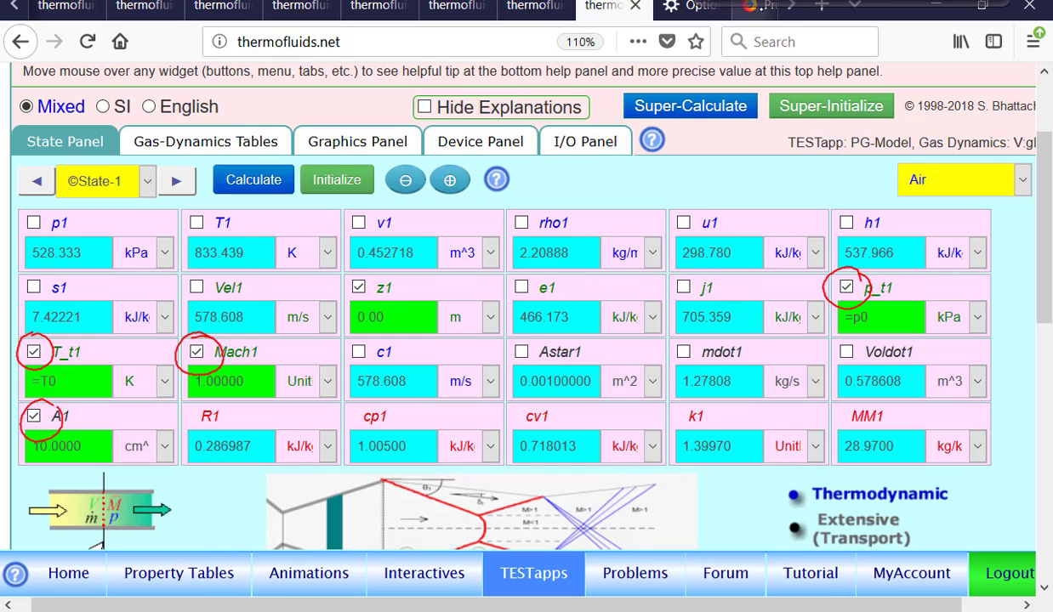
mouse_move(721, 345)
mouse_down()
mouse_move(646, 361)
mouse_move(729, 349)
mouse_up()
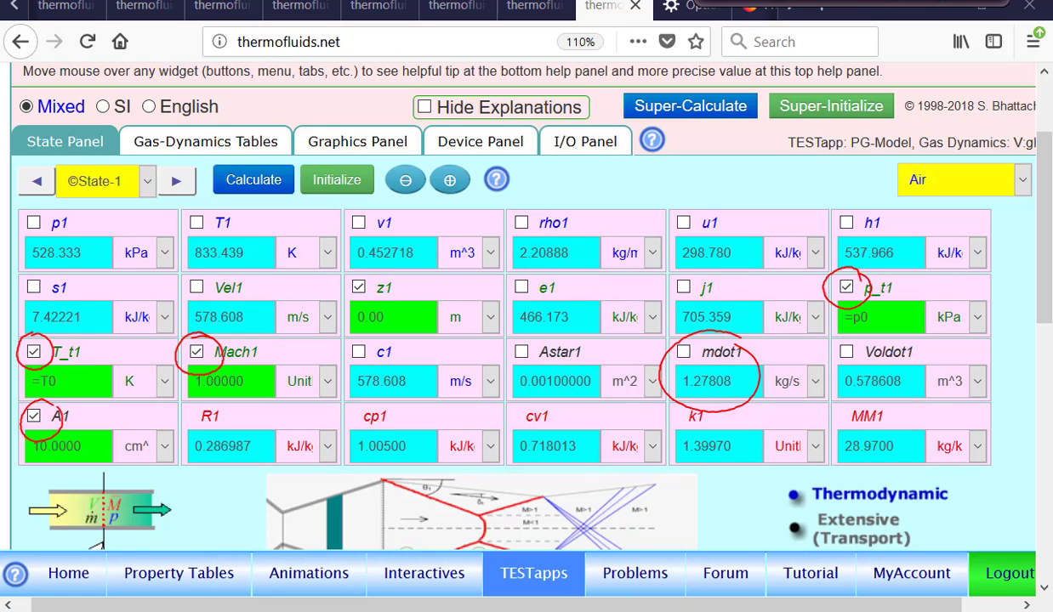
click(849, 1)
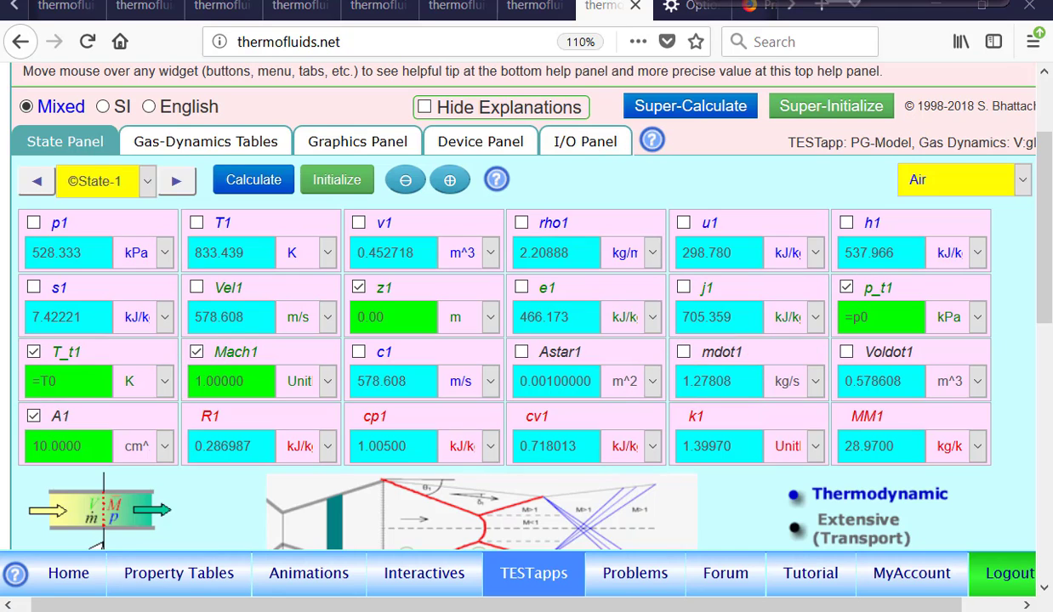
Display State-2 and review its inputs A2, T_t2, p_t2 and Astar2 with temporary red circles.
click(181, 181)
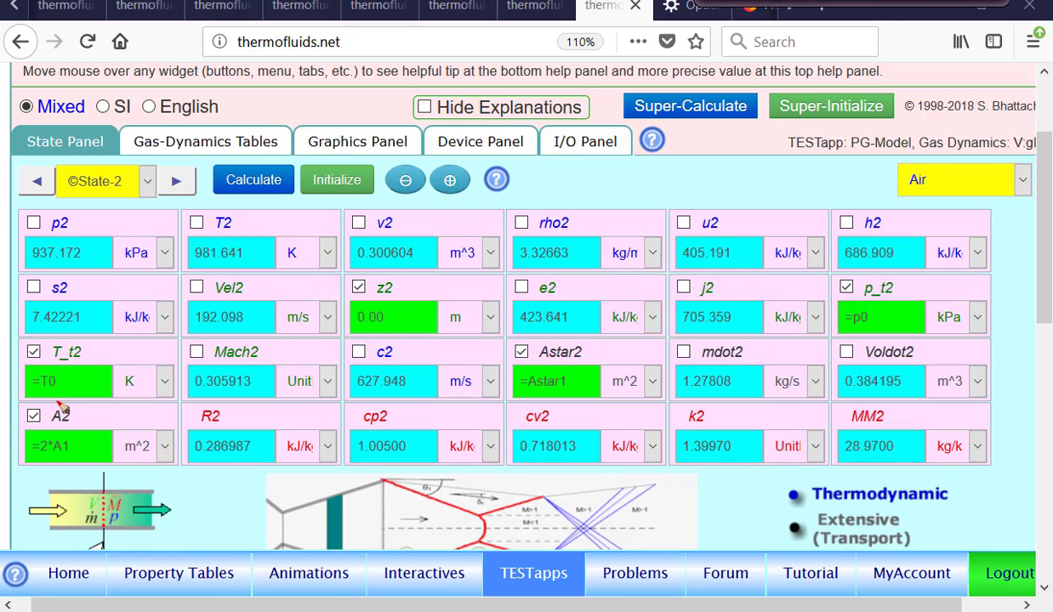
mouse_move(55, 396)
mouse_down()
mouse_move(33, 397)
mouse_move(78, 423)
mouse_move(52, 397)
mouse_up()
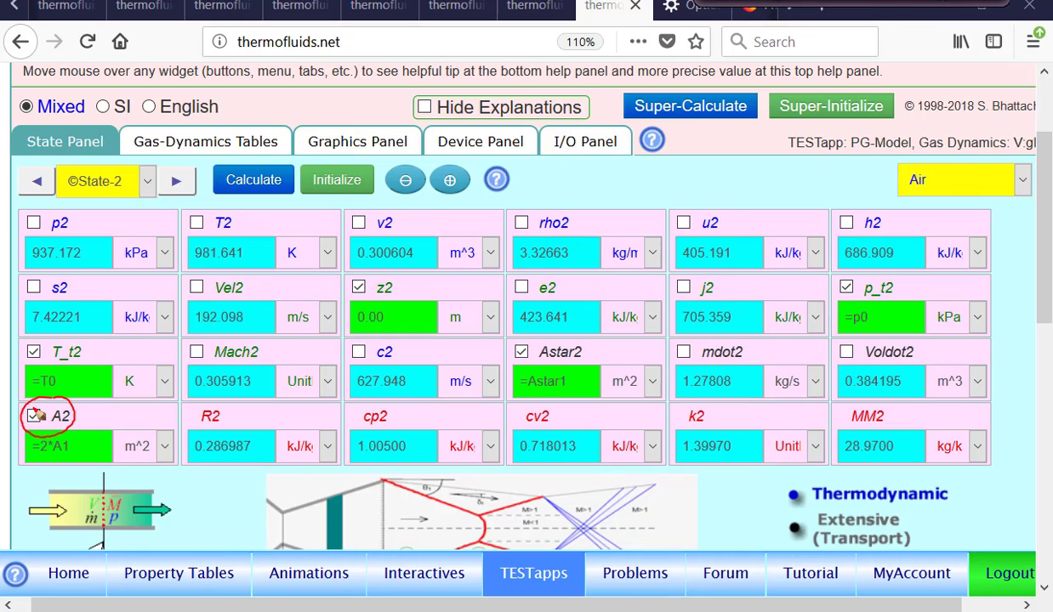
mouse_move(53, 333)
mouse_down()
mouse_move(25, 374)
mouse_move(43, 325)
mouse_move(18, 348)
mouse_up()
mouse_move(842, 271)
mouse_down()
mouse_move(807, 284)
mouse_move(859, 279)
mouse_up()
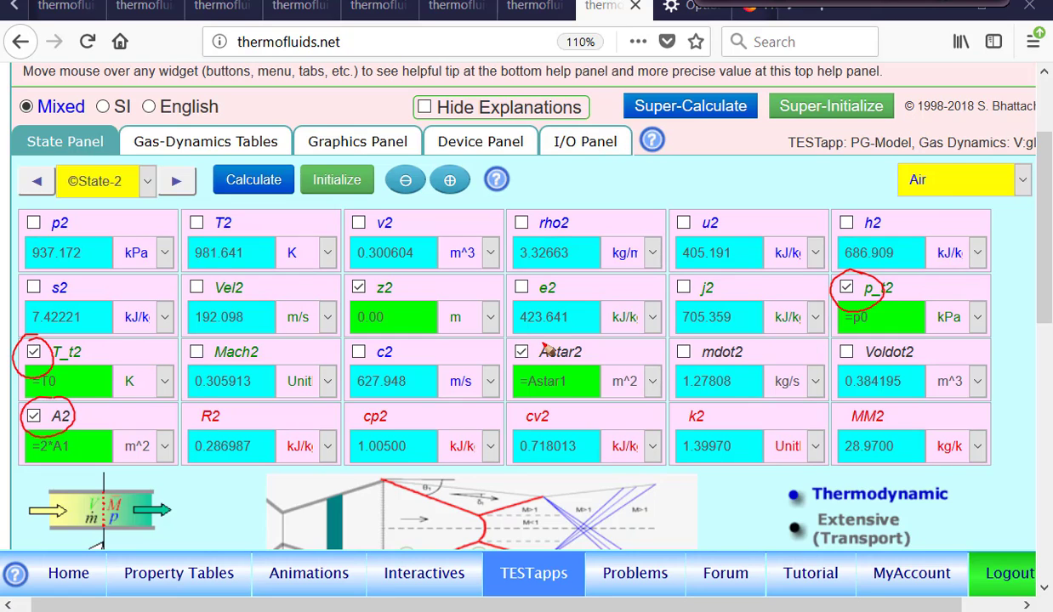
mouse_move(534, 333)
mouse_down()
mouse_move(503, 348)
mouse_move(529, 342)
mouse_up()
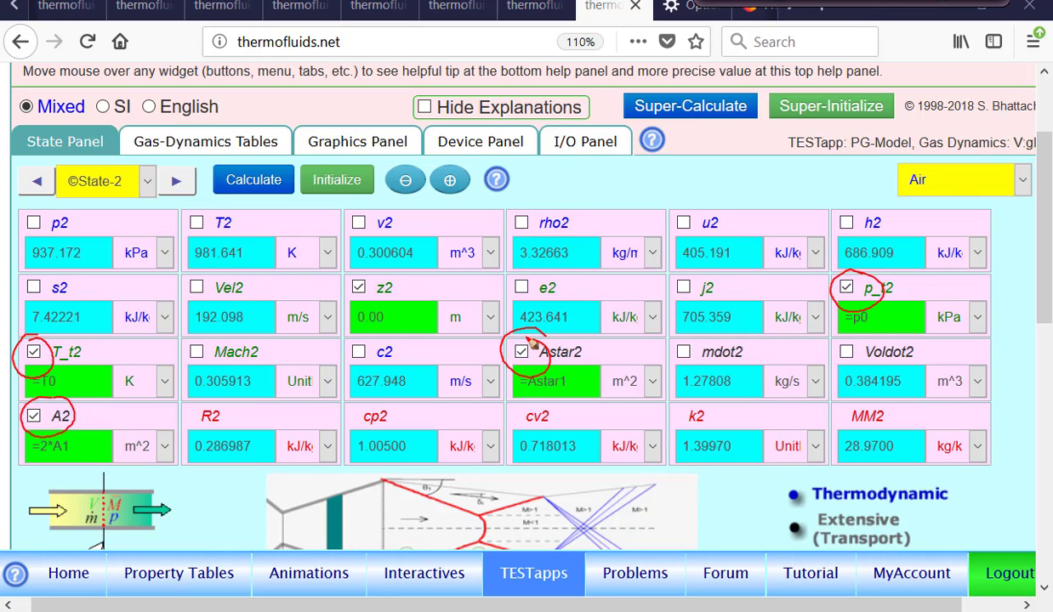
key(Escape)
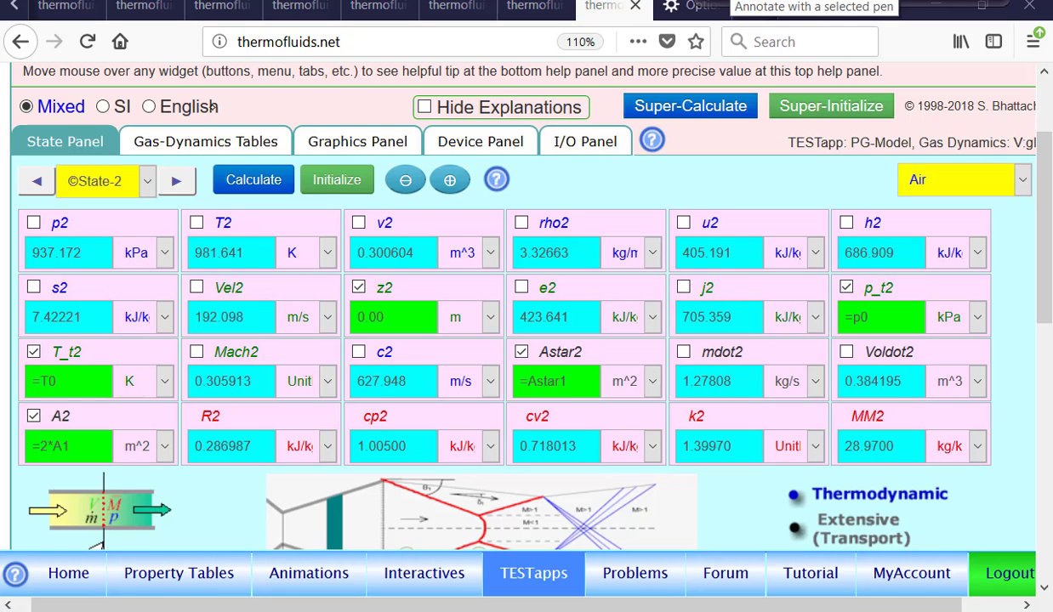
Circle the upper help message line and read the precise Mach2, c2 and Astar2 values shown there.
scroll(1033, 174, up, 1)
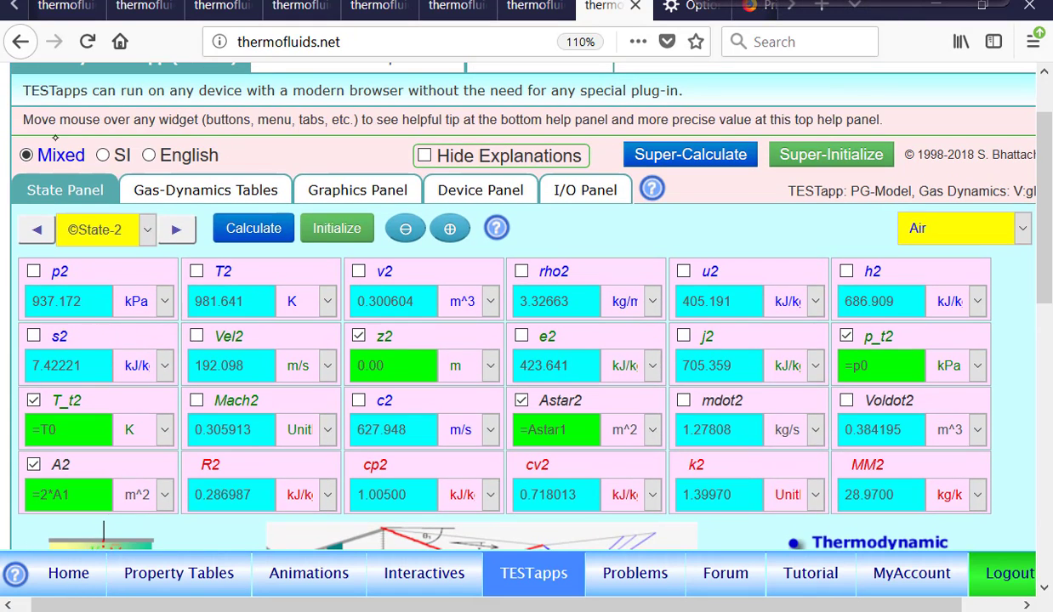
mouse_move(81, 111)
mouse_down()
mouse_move(51, 102)
mouse_move(213, 145)
mouse_move(69, 106)
mouse_up()
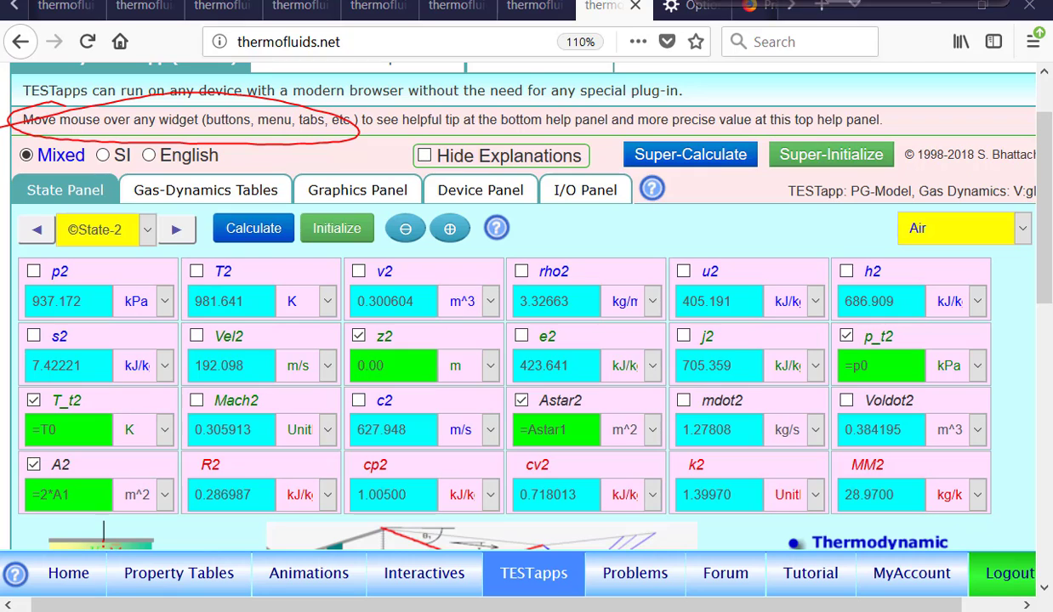
mouse_move(234, 407)
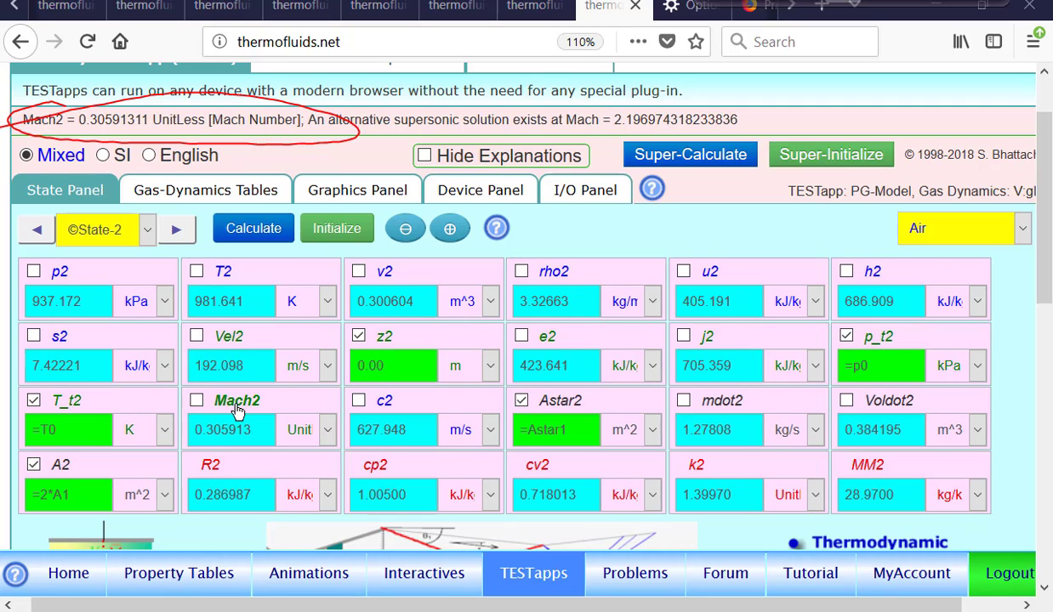
mouse_move(576, 414)
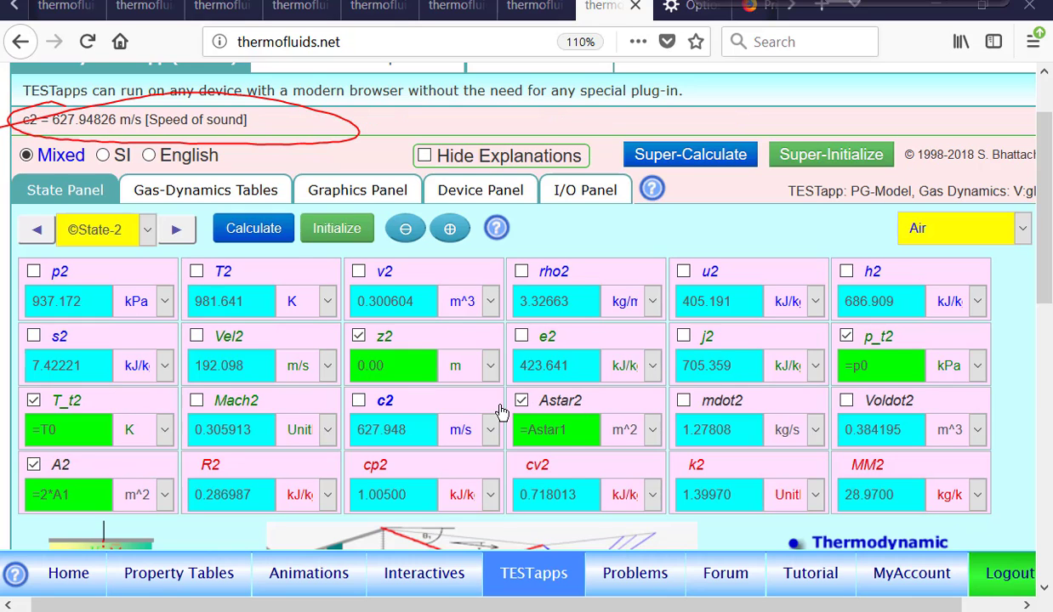
mouse_move(521, 398)
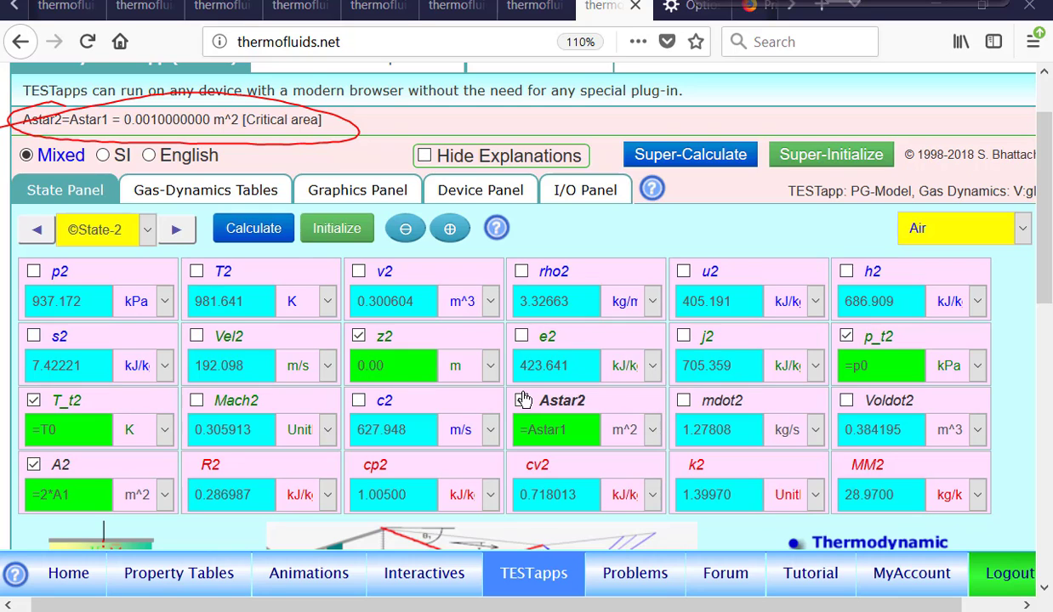
Release Astar2 as a known input of State-2 and make Mach2 a known variable instead.
click(522, 400)
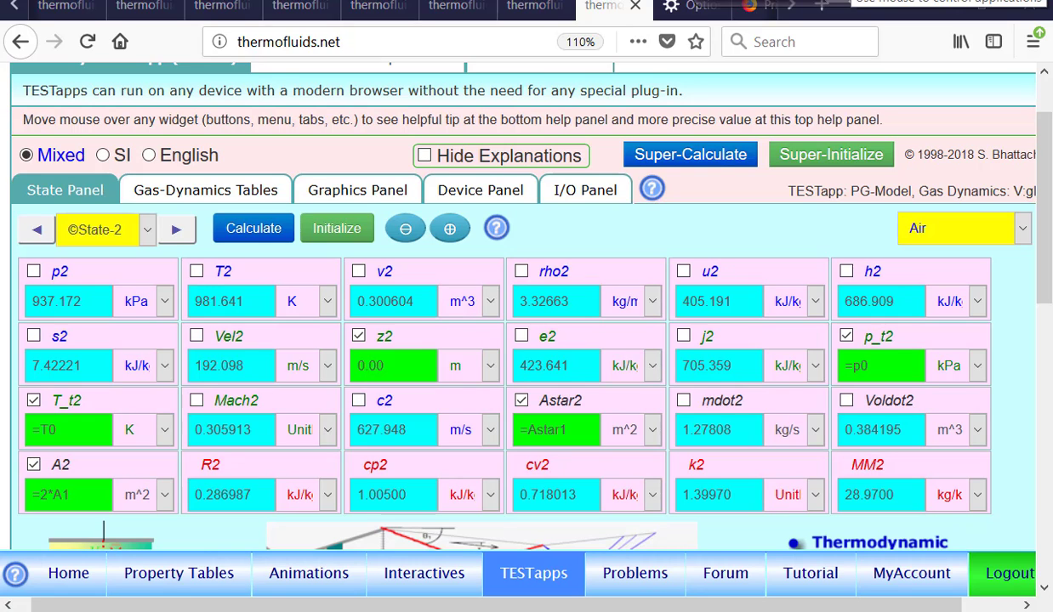
click(556, 405)
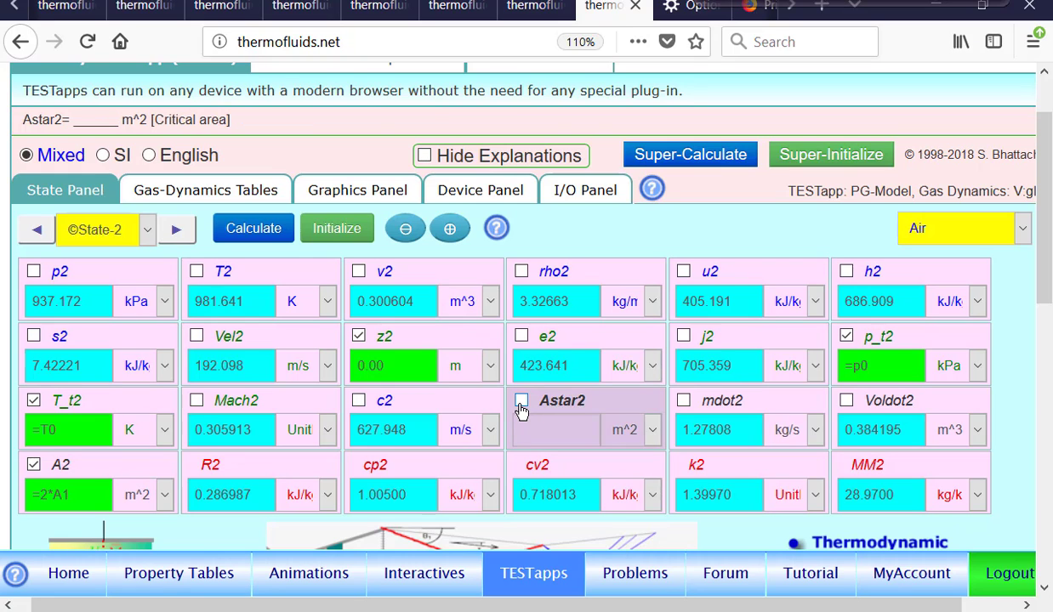
click(197, 405)
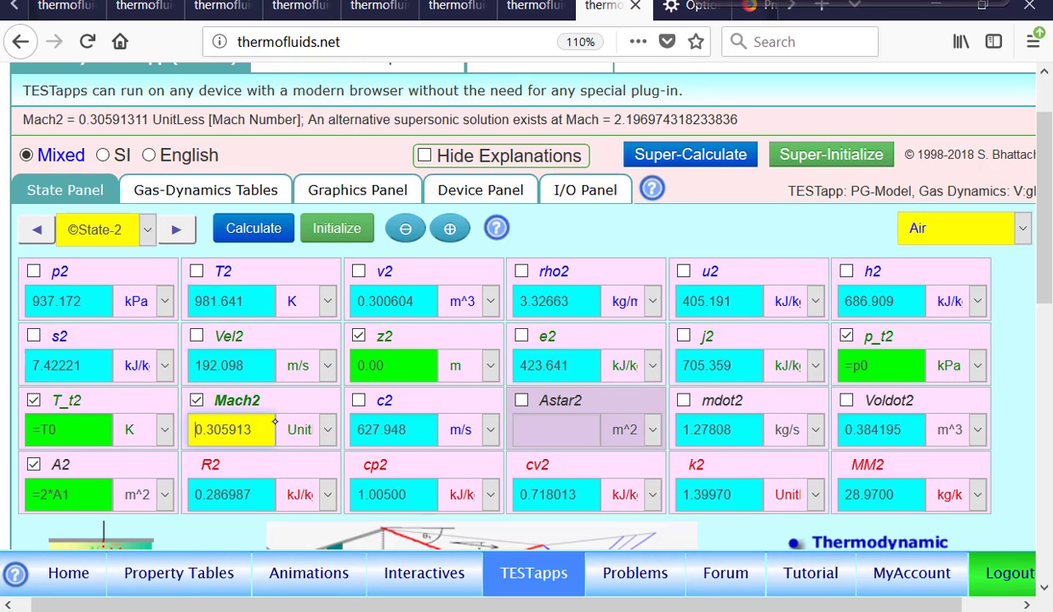
Set Mach2 to 2.197 and recalculate State-2 for the supersonic solution.
click(258, 431)
key(BackSpace)
key(BackSpace)
key(BackSpace)
key(BackSpace)
key(BackSpace)
key(BackSpace)
key(BackSpace)
key(BackSpace)
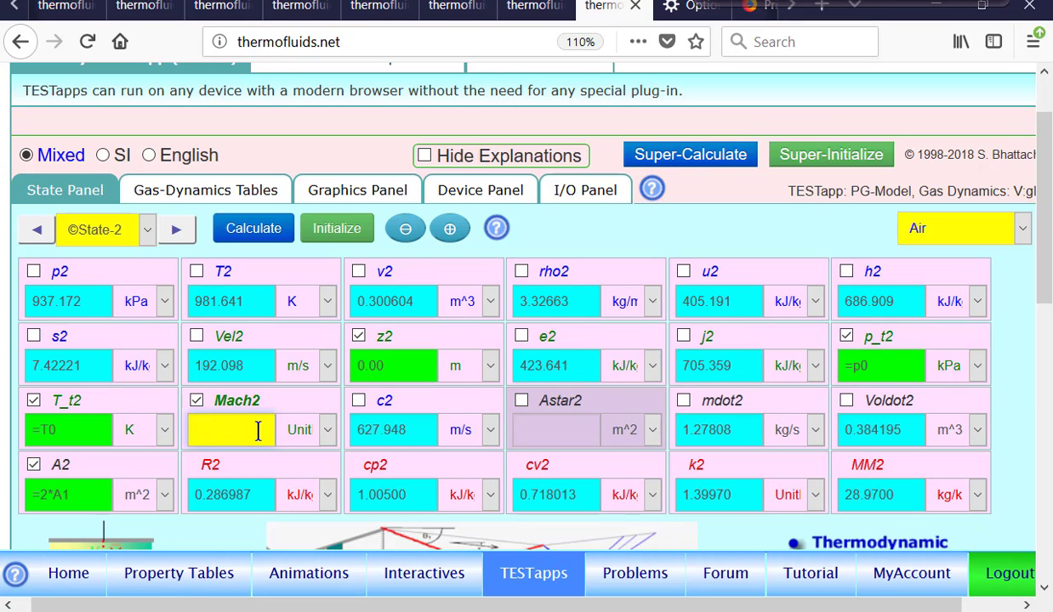
text(2.197)
key(Return)
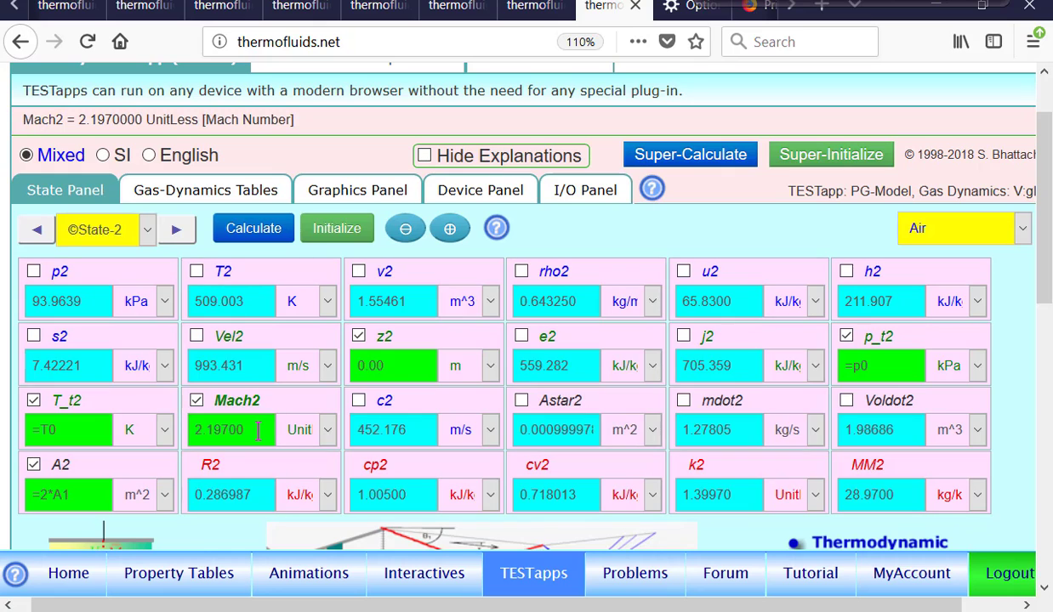
Compare State-1 with State-2, and read the exit Mach number Me in the normal shock table.
click(36, 234)
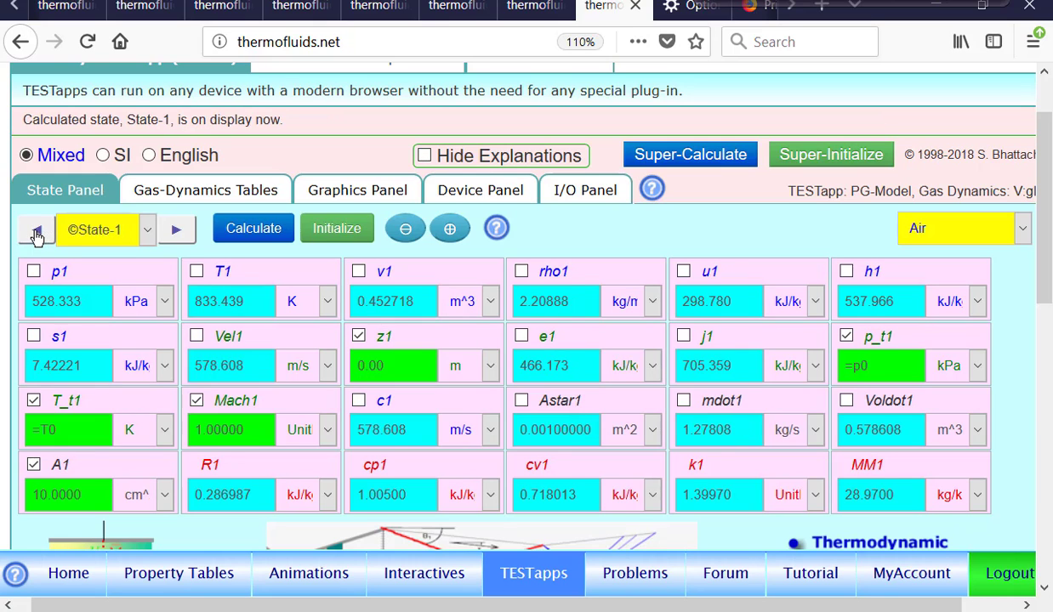
click(177, 231)
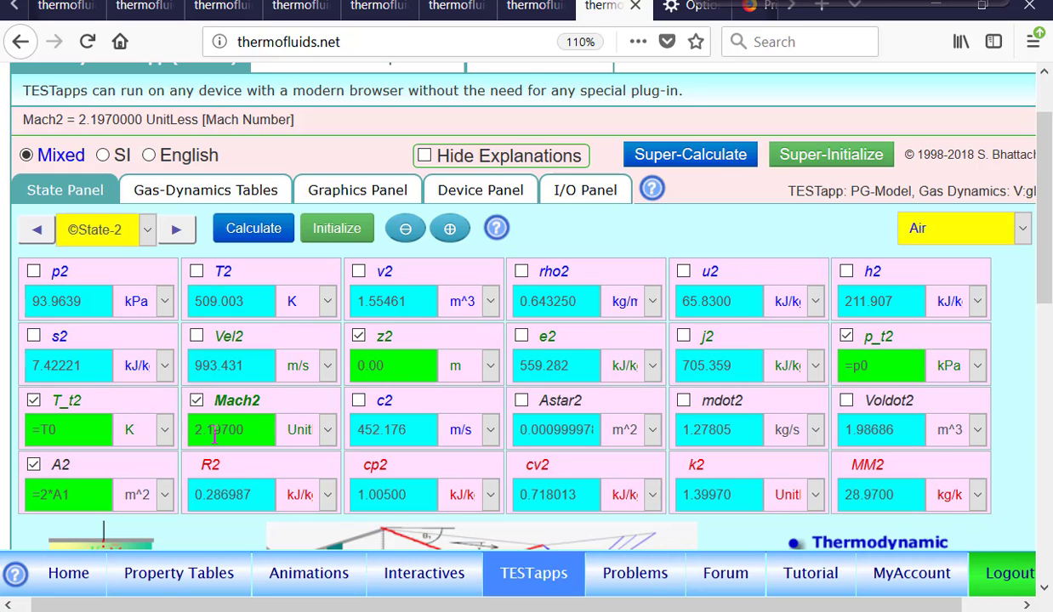
click(243, 187)
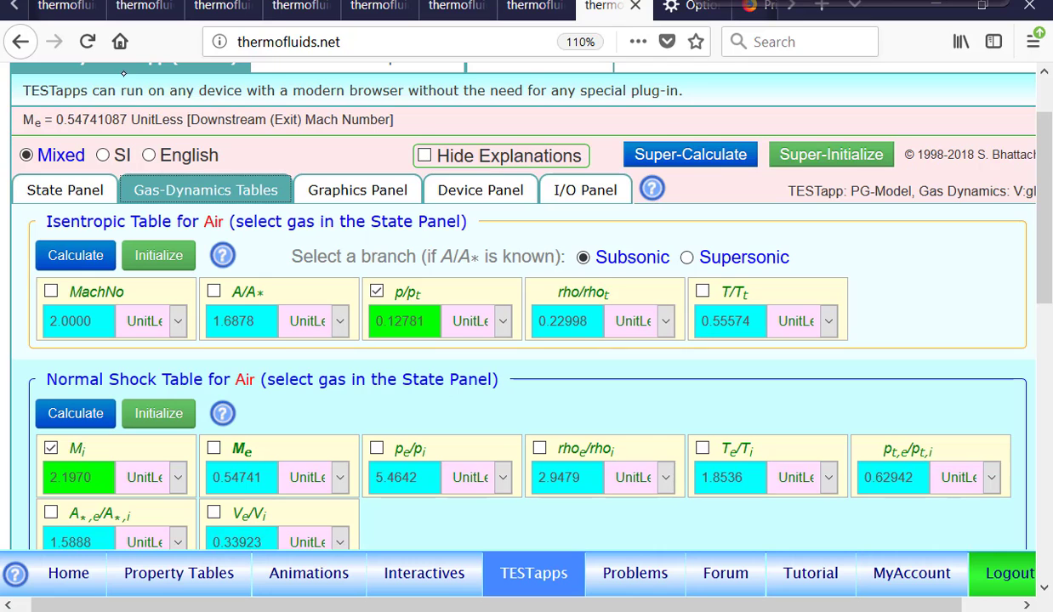
click(71, 192)
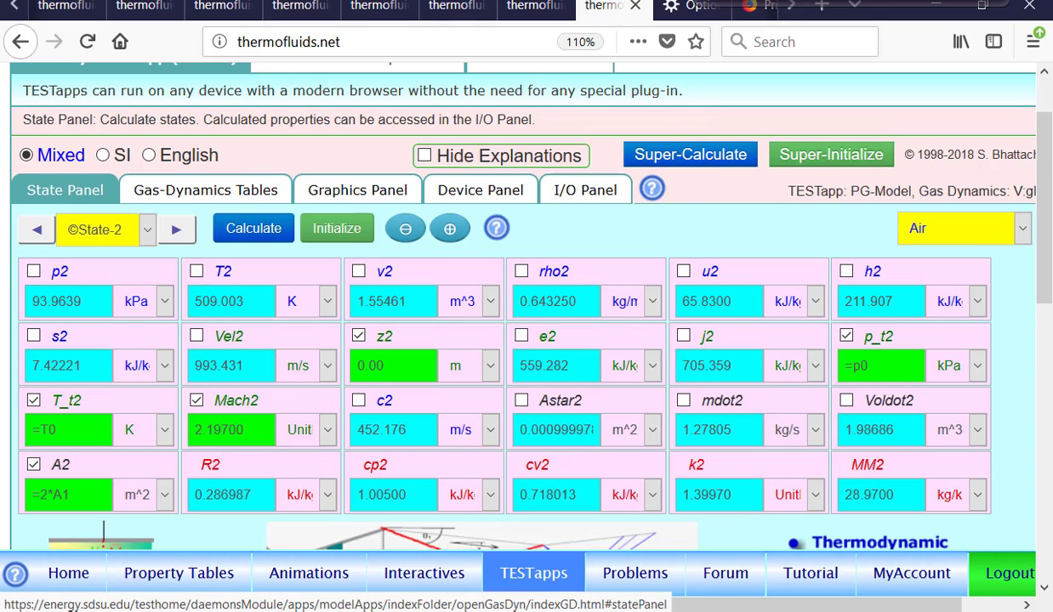
Display State-3 and review its inputs Mach3, T_t3, A3 and p_t3 with temporary red circles.
click(175, 231)
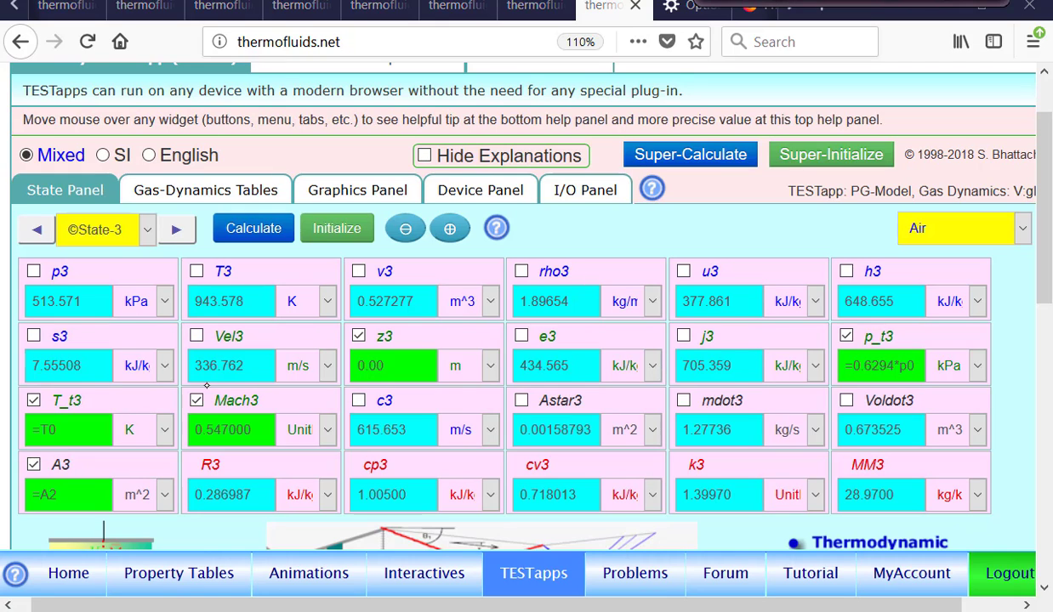
drag(199, 387, 197, 387)
mouse_move(39, 387)
mouse_down()
mouse_move(23, 391)
mouse_move(38, 384)
mouse_up()
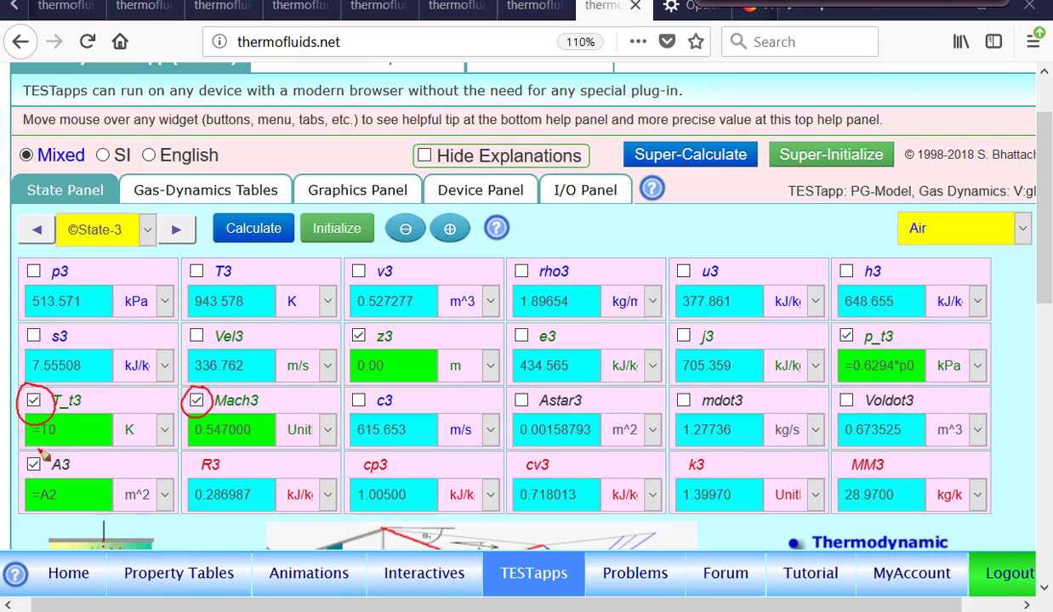
mouse_move(46, 438)
mouse_down()
mouse_move(46, 472)
mouse_move(40, 463)
mouse_up()
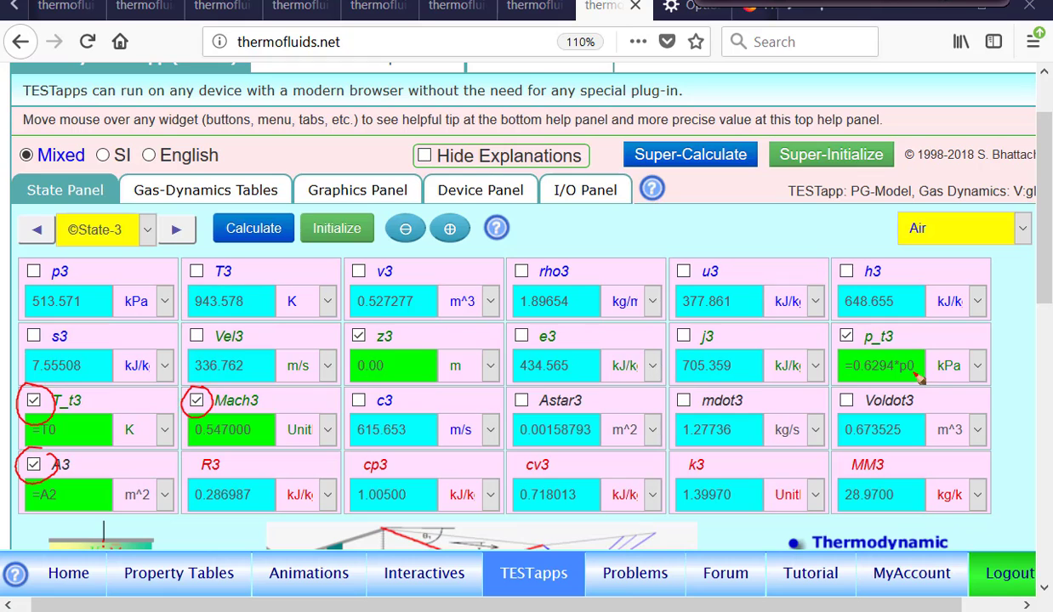
drag(863, 321, 860, 326)
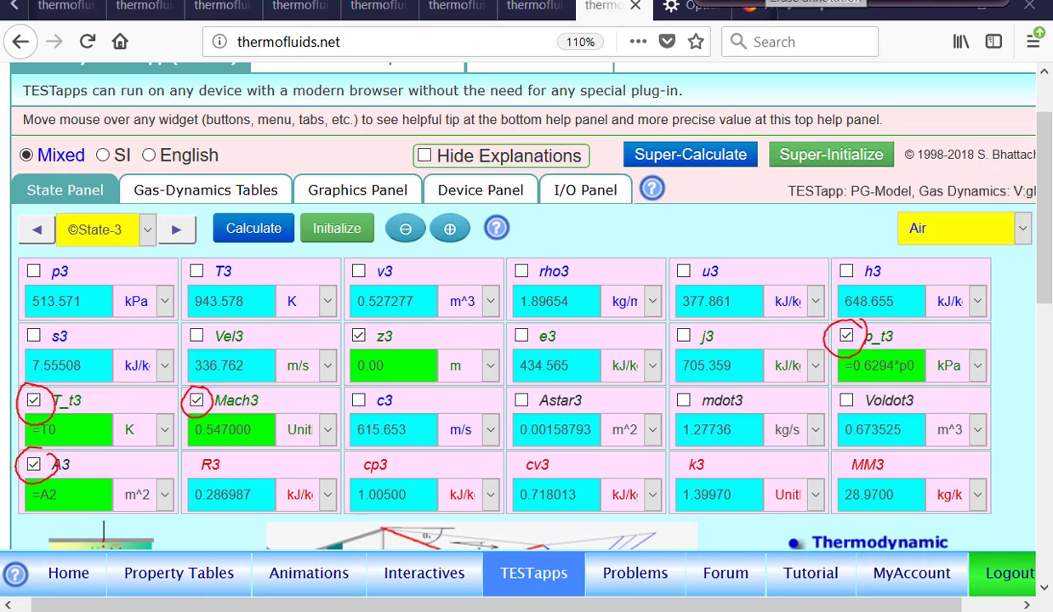
Compare the normal shock table's total pressure ratio with State-3's p_t3 expression, and read the precise p3 value.
click(265, 186)
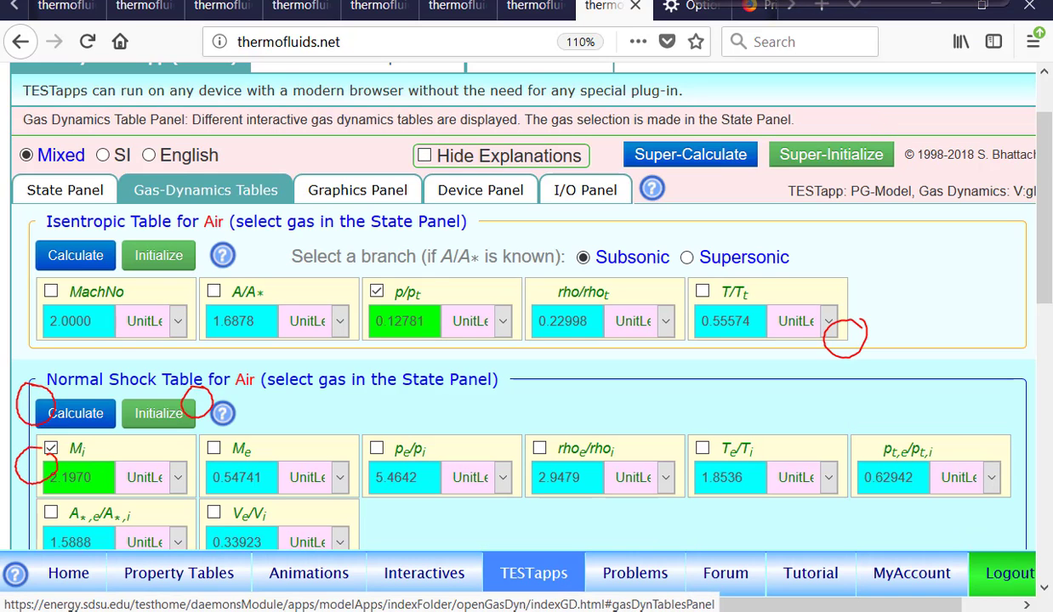
mouse_move(908, 449)
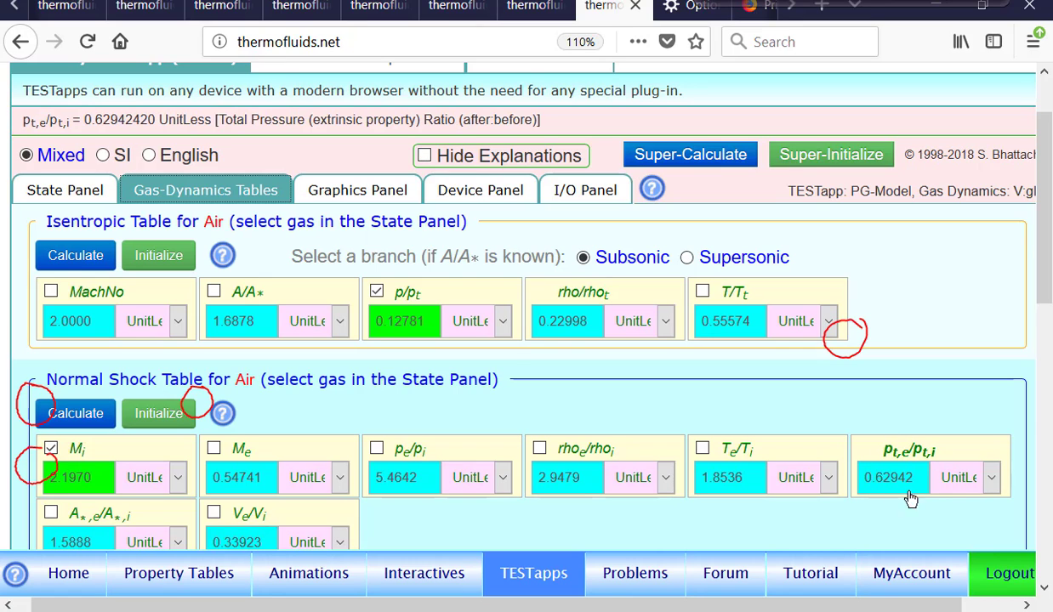
click(67, 180)
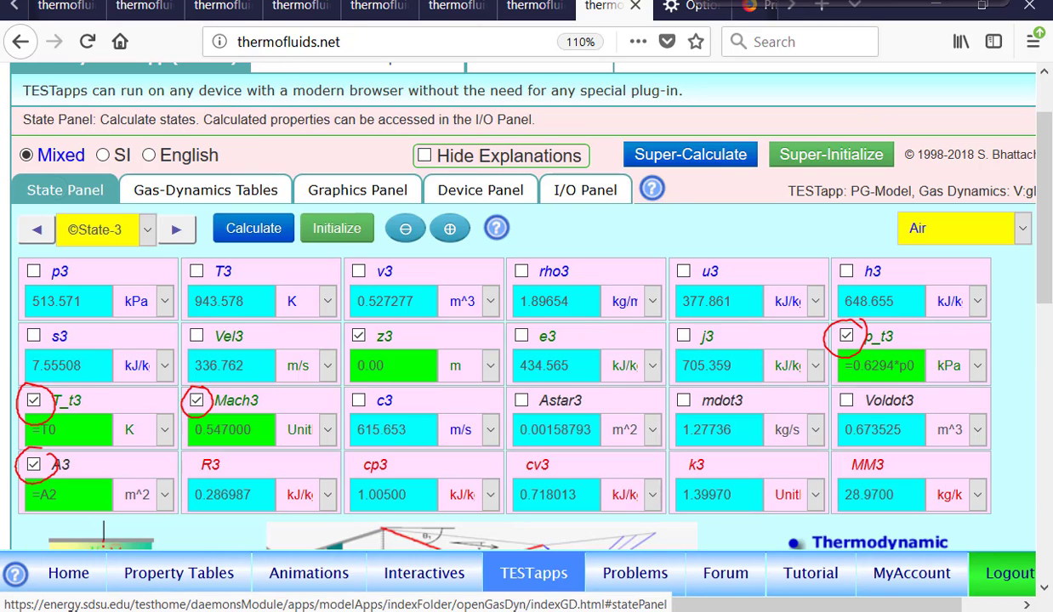
mouse_move(854, 359)
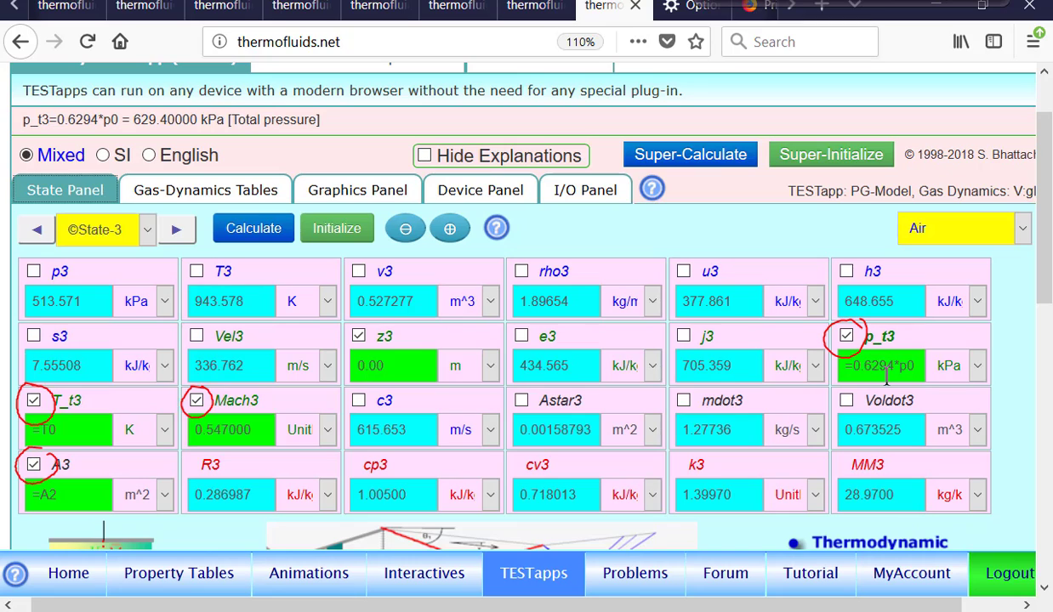
mouse_move(40, 310)
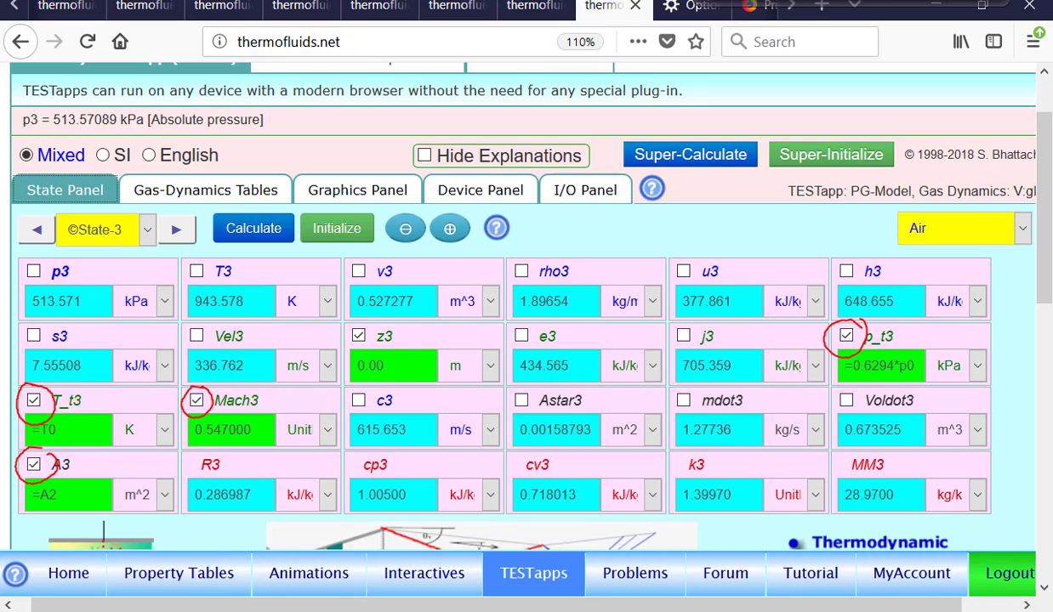
mouse_move(707, 416)
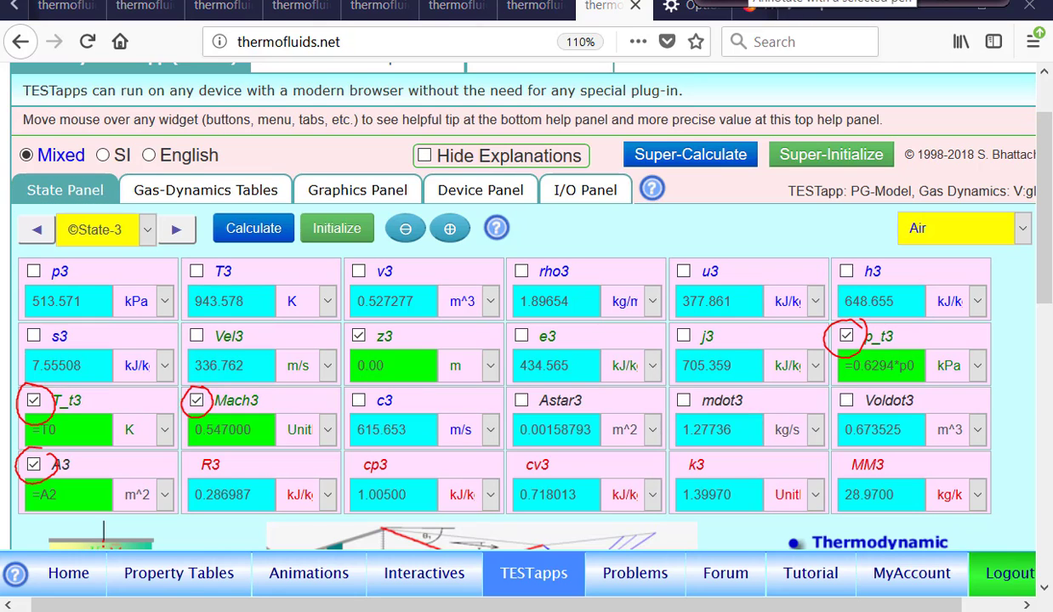
Display State-4 and review its inputs A4, T_t4, p_t4 and Astar4 and the velocity Vel4 with temporary red circles.
click(177, 229)
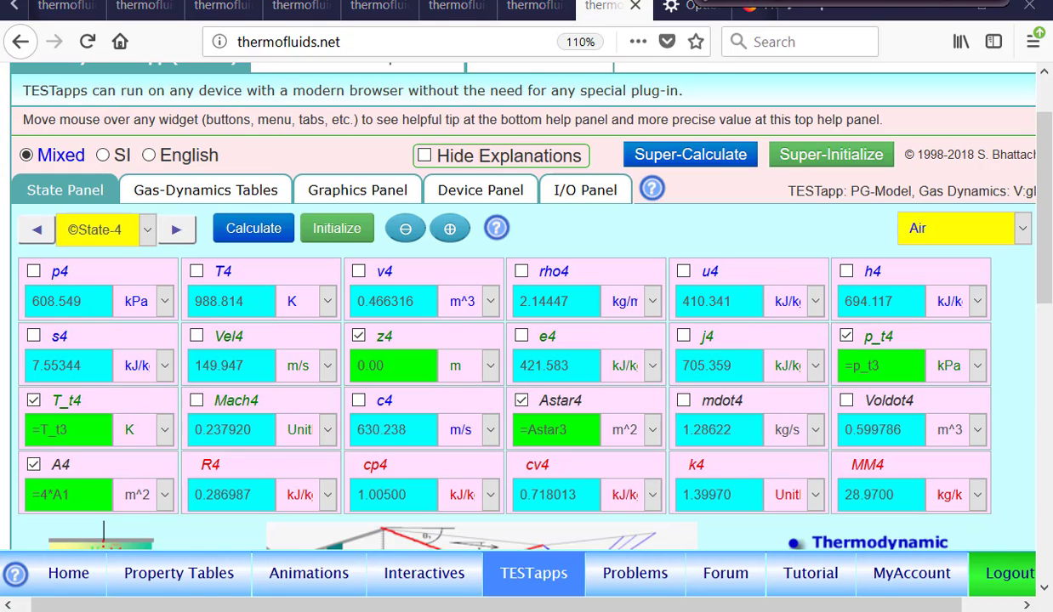
mouse_move(38, 451)
mouse_down()
mouse_move(23, 478)
mouse_move(36, 453)
mouse_up()
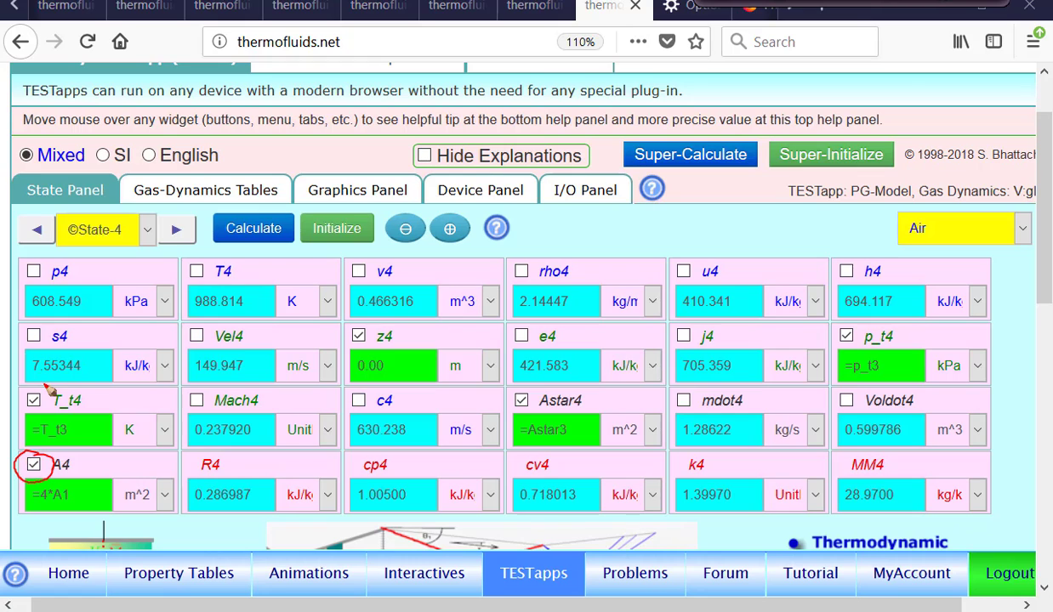
mouse_move(44, 387)
mouse_down()
mouse_move(25, 415)
mouse_move(20, 396)
mouse_up()
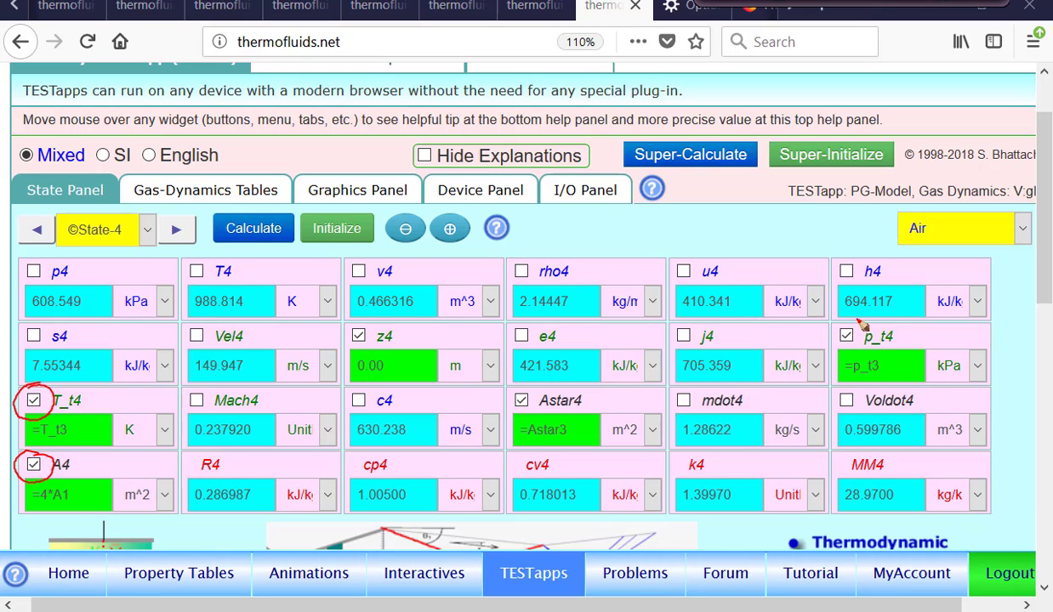
drag(858, 323, 855, 344)
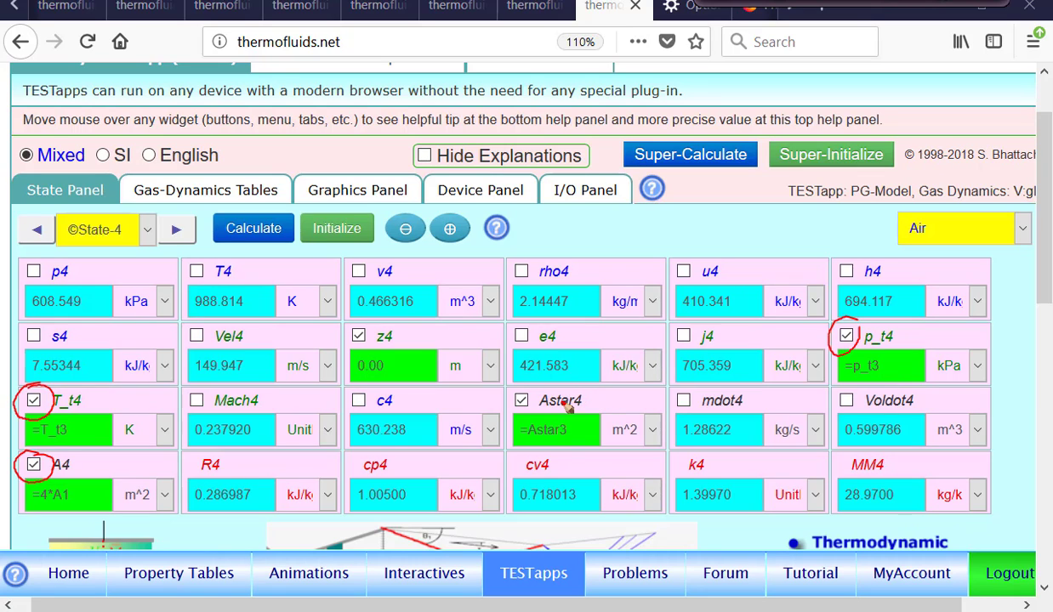
drag(534, 386, 508, 384)
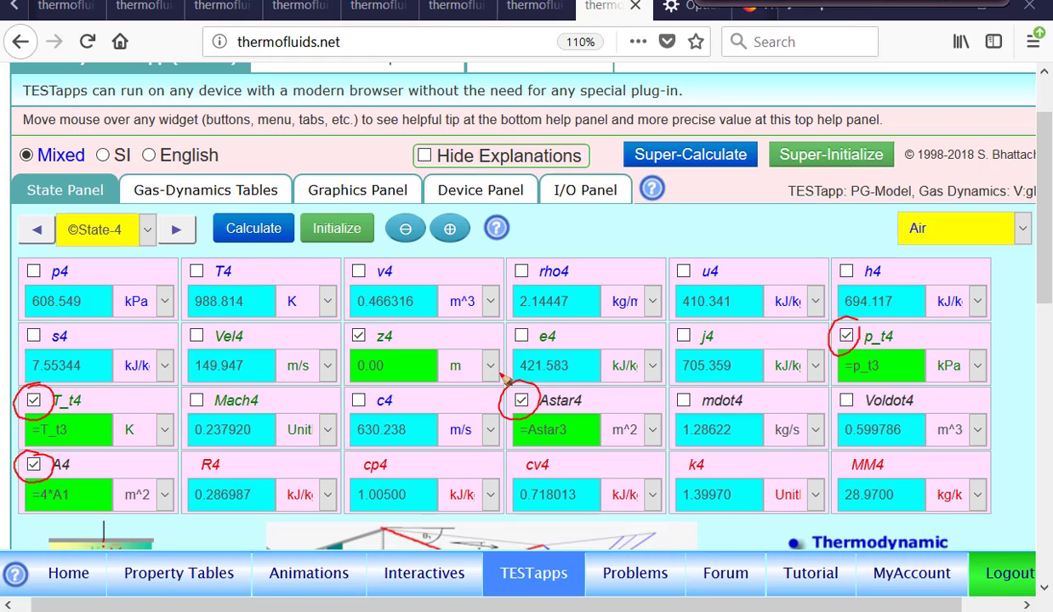
mouse_move(240, 307)
mouse_down()
mouse_move(202, 315)
mouse_move(253, 387)
mouse_move(246, 315)
mouse_up()
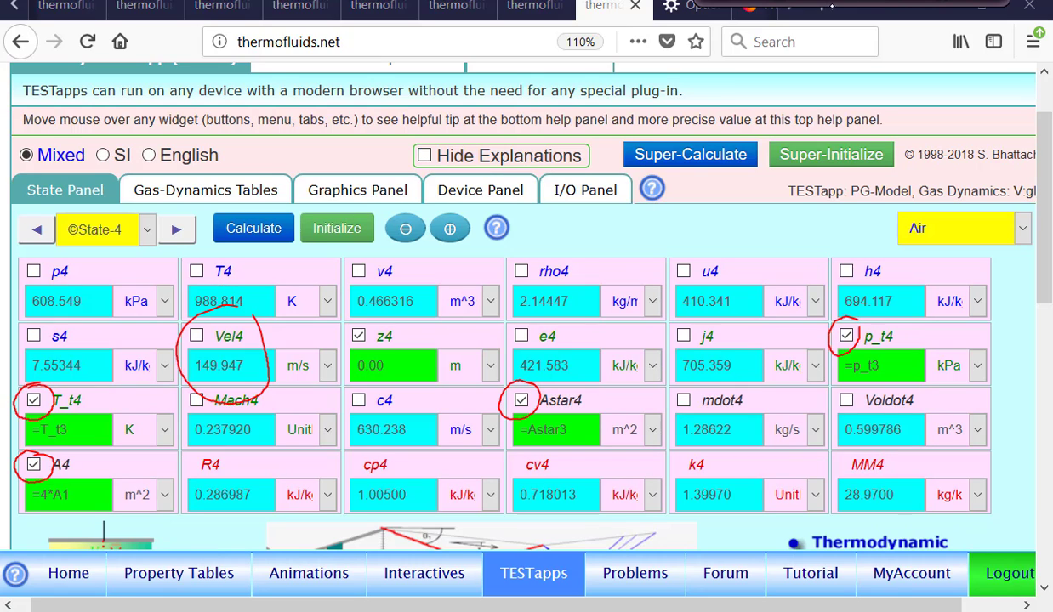
Go back through the states to State-1 and forward to State-4, comparing the velocities in States 2, 3 and 4.
click(36, 228)
click(34, 229)
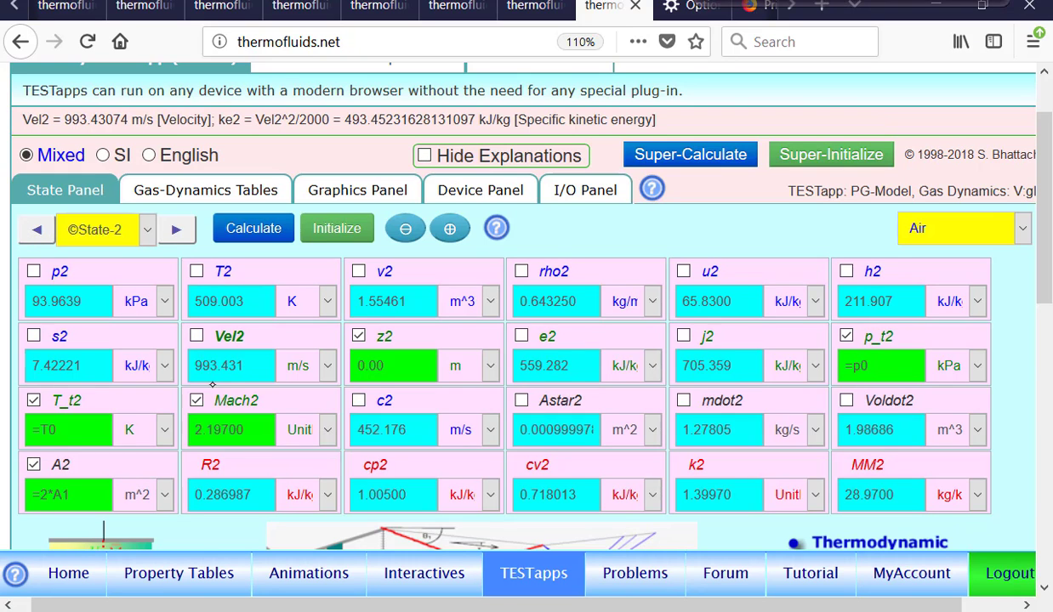
click(31, 238)
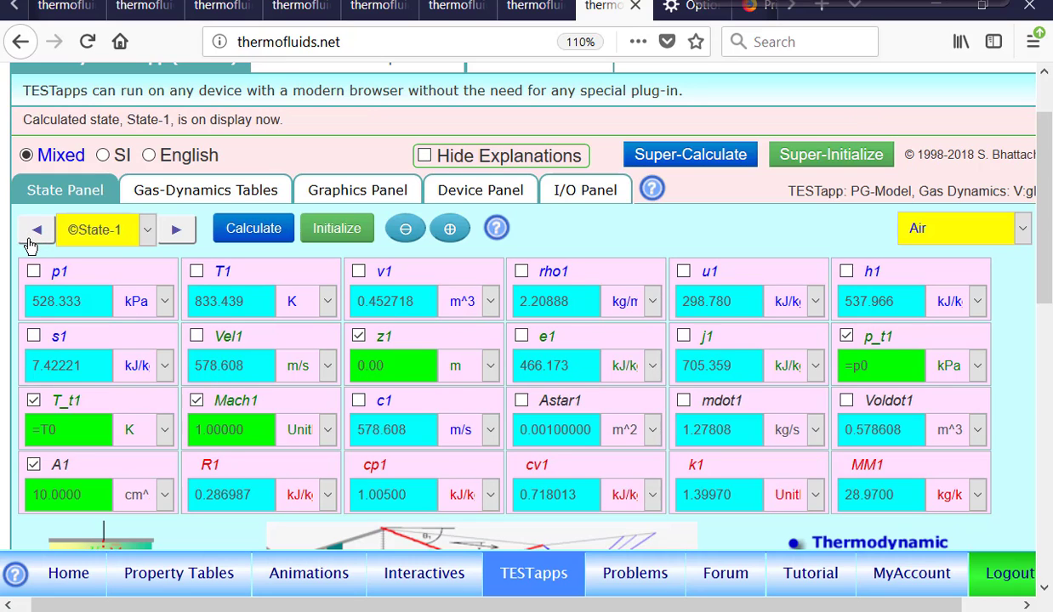
click(175, 230)
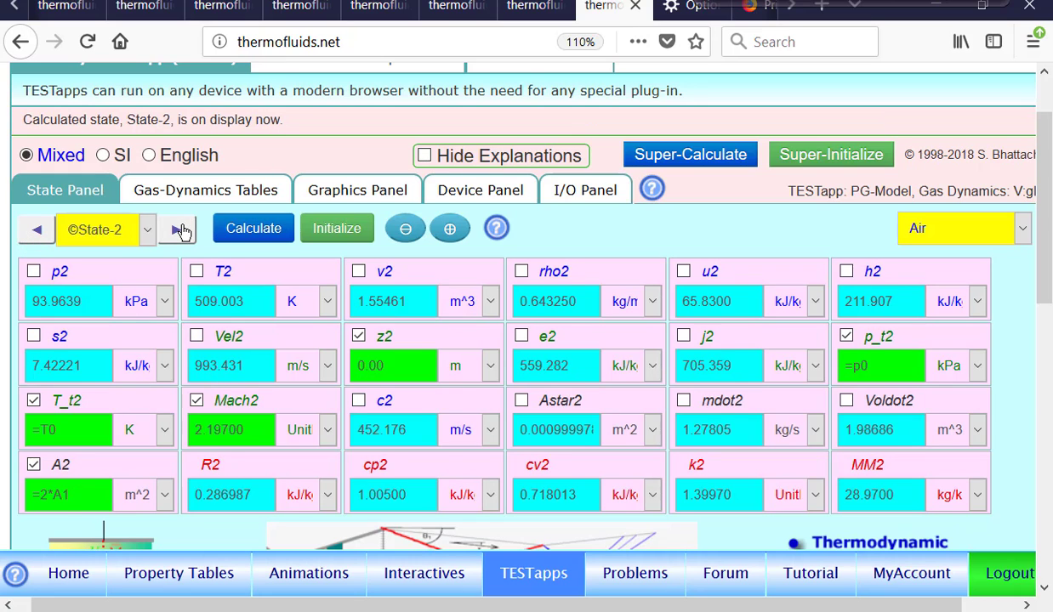
click(176, 230)
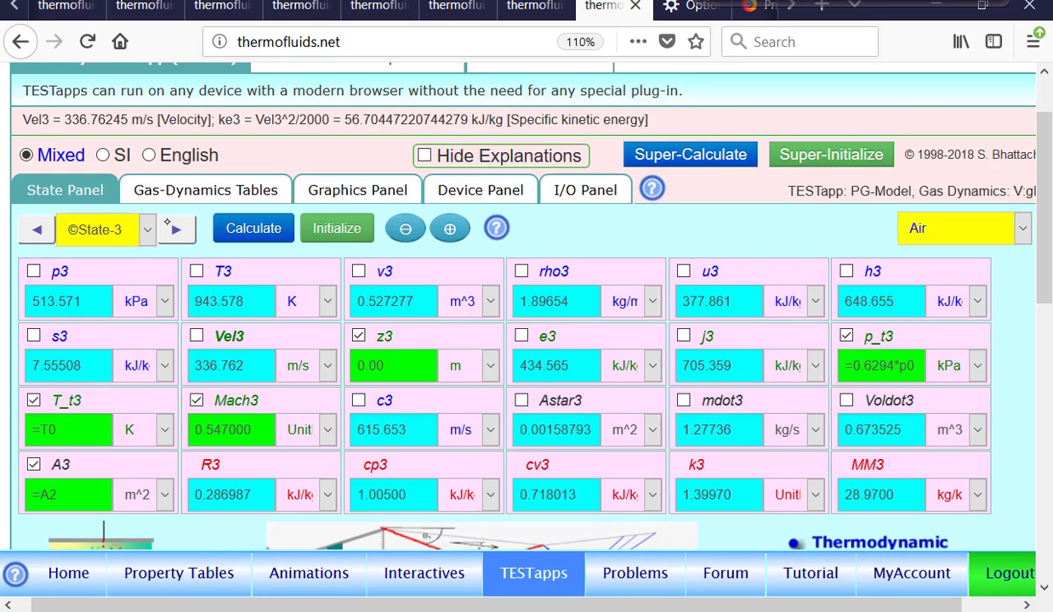
click(172, 228)
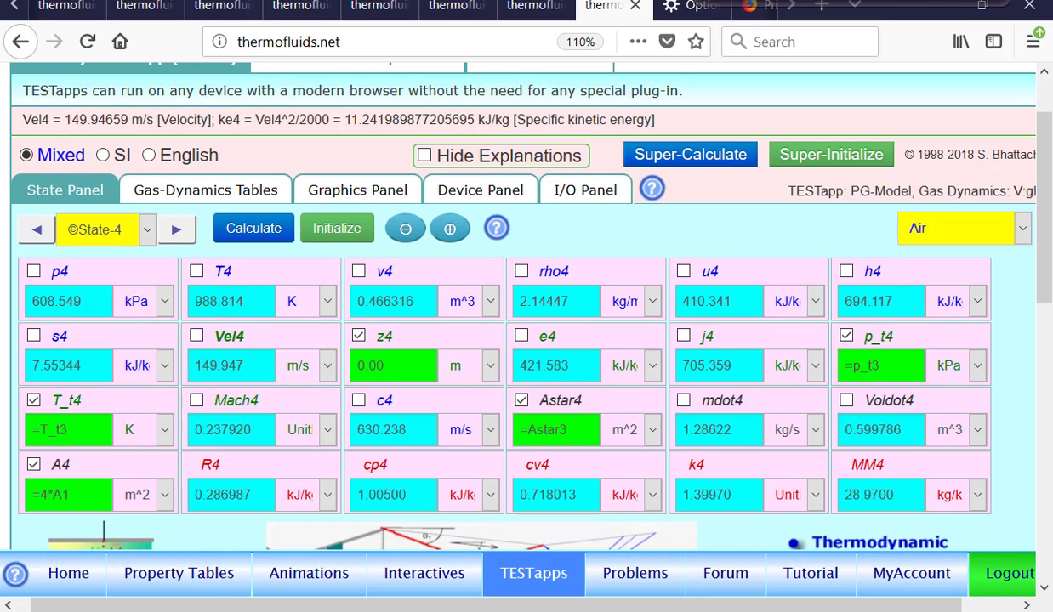
Set the inlet of Device-1 to State-3, keeping State-4 as the exit, and calculate the device.
click(473, 192)
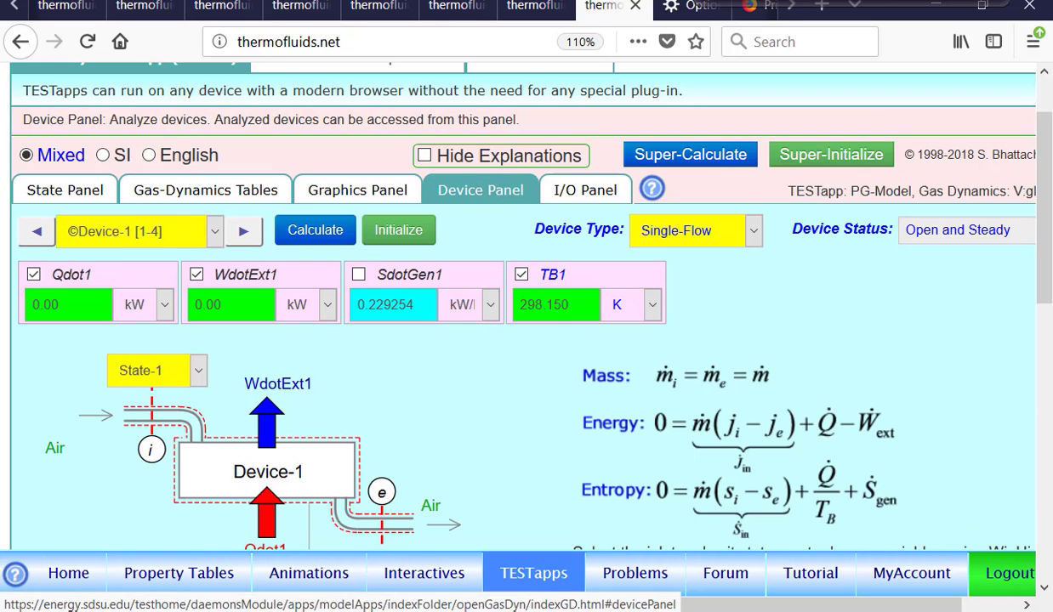
click(481, 190)
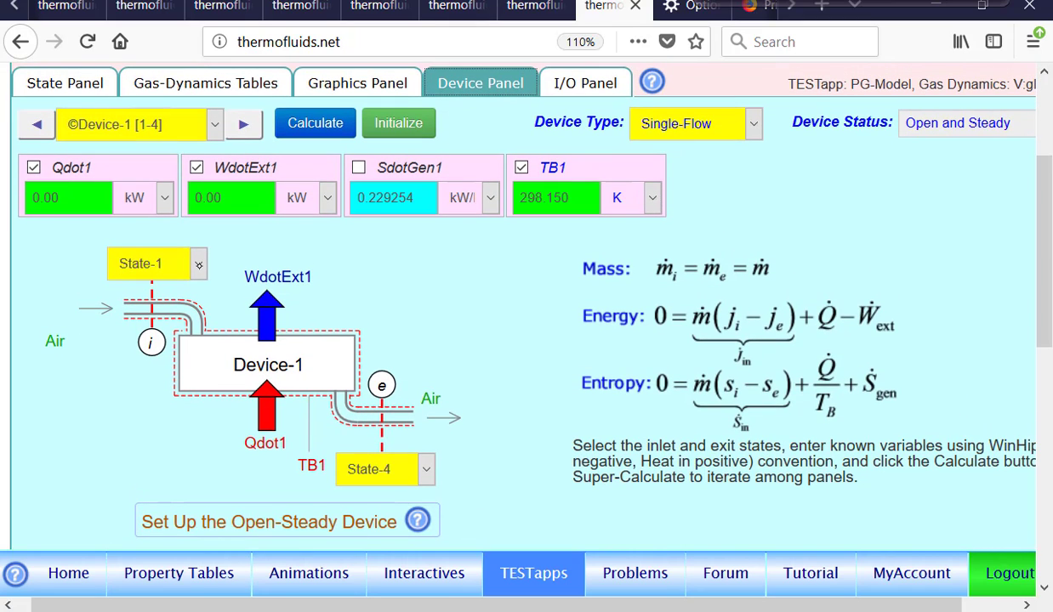
click(198, 264)
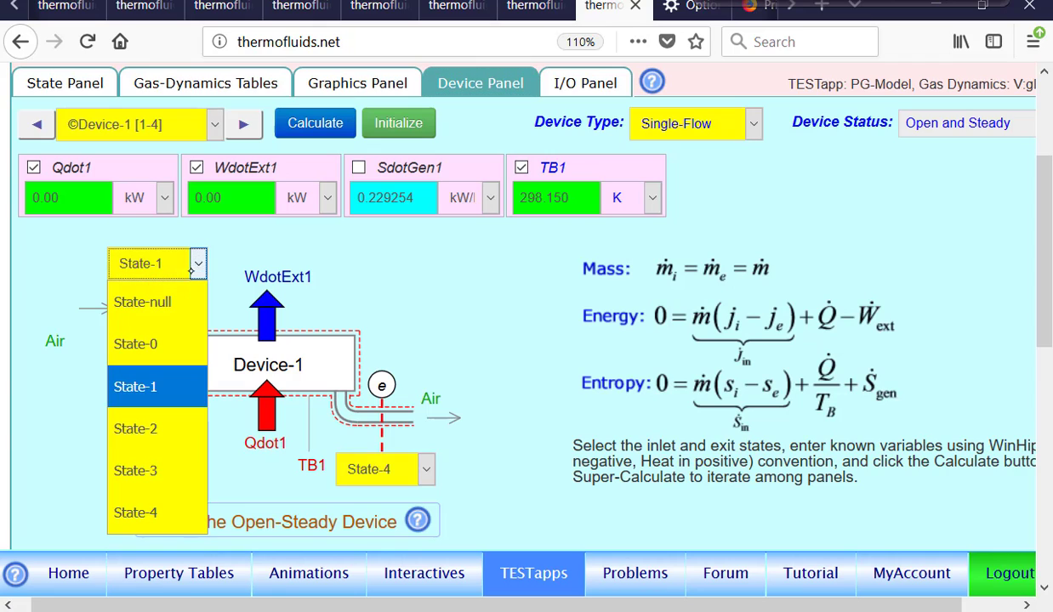
click(155, 467)
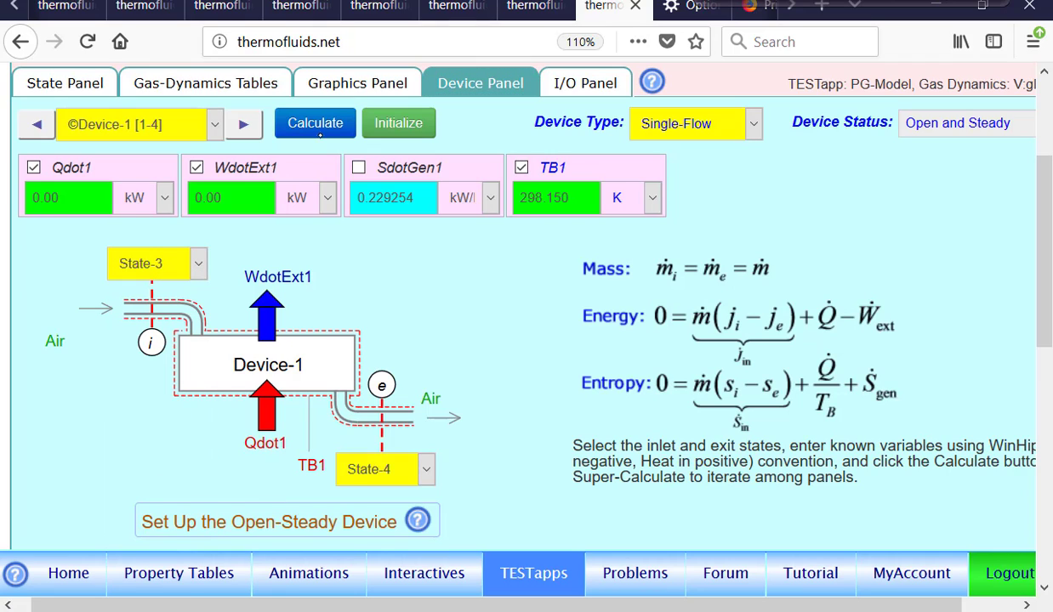
click(319, 134)
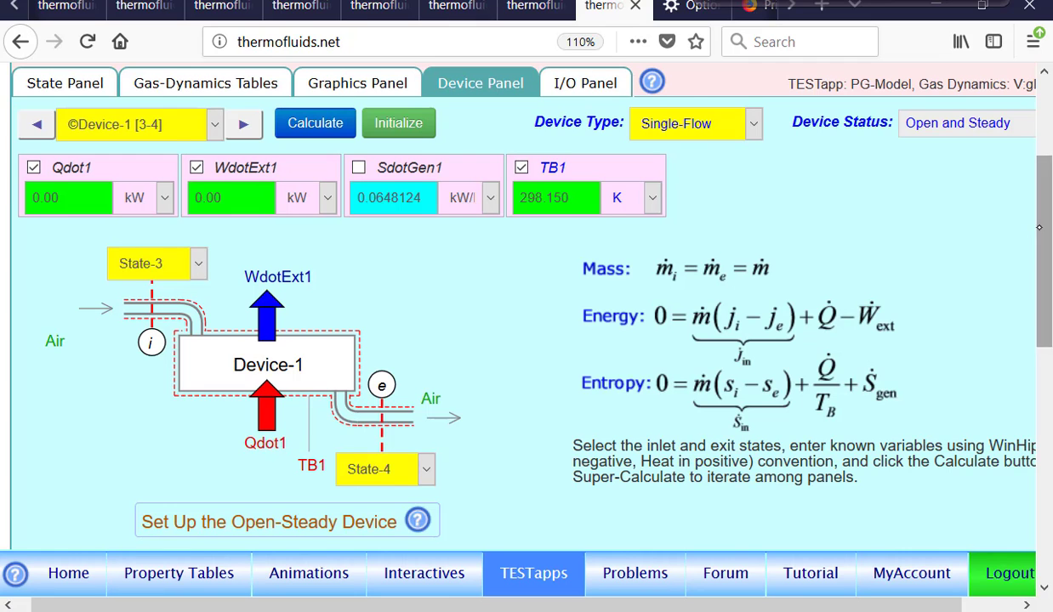
Super-Calculate the whole analysis and review the generated TEST-code and the detailed output.
scroll(476, 187, up, 3)
click(690, 194)
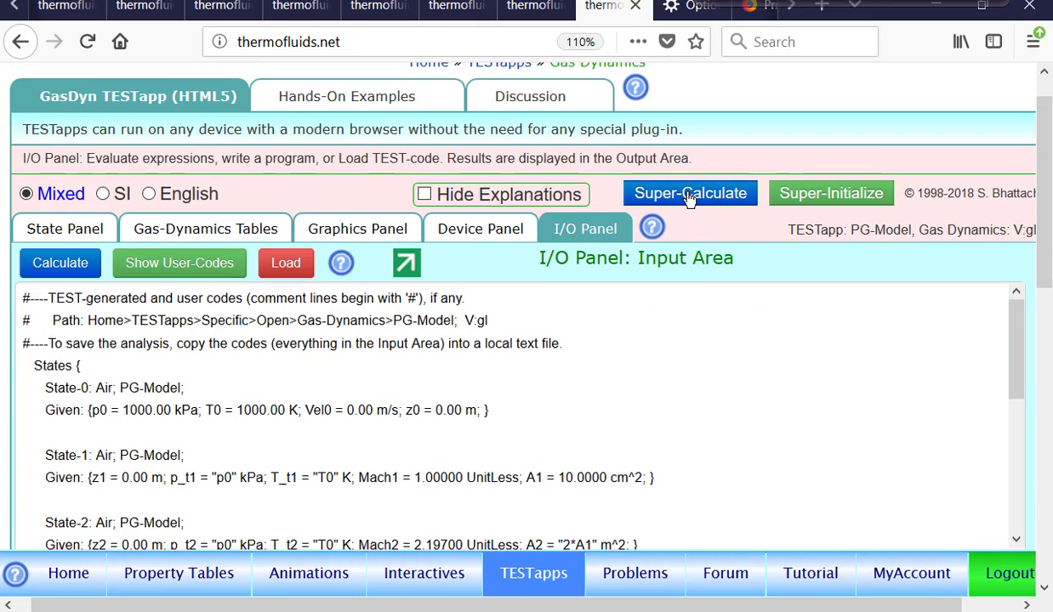
scroll(409, 399, down, 5)
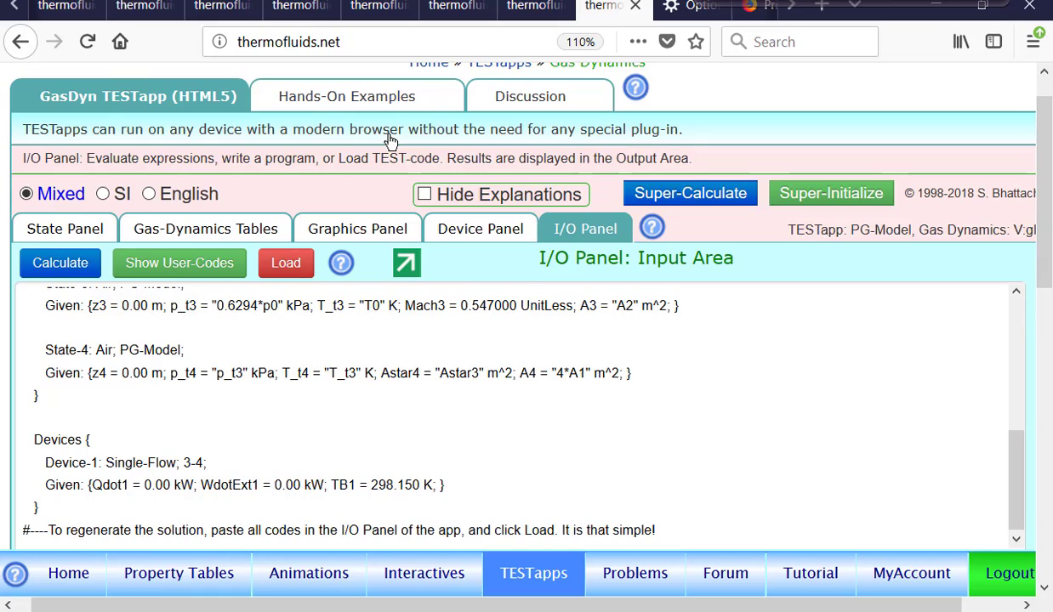
scroll(1039, 253, down, 7)
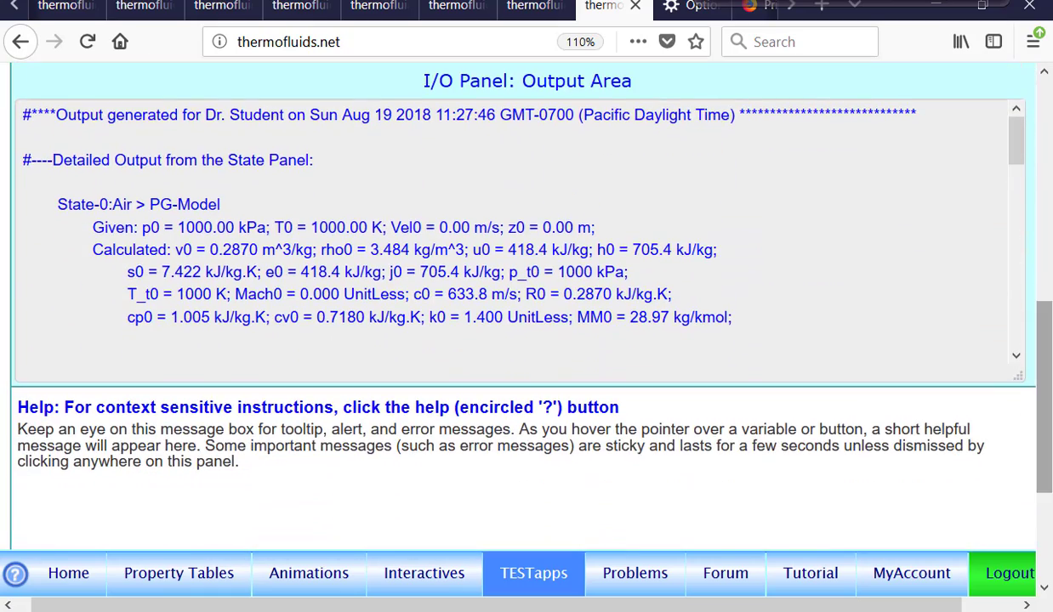
scroll(519, 306, up, 7)
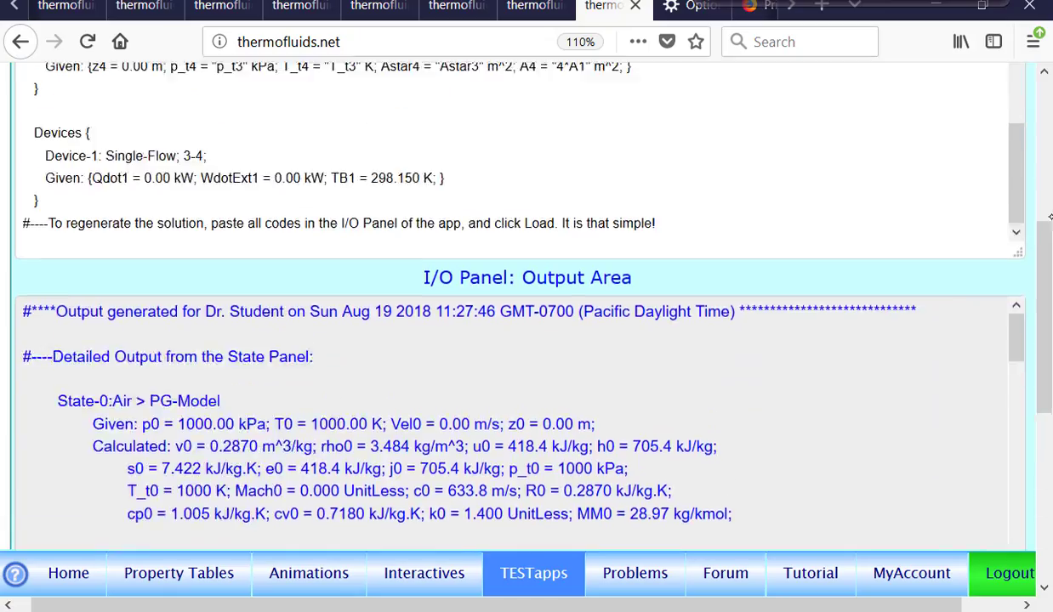